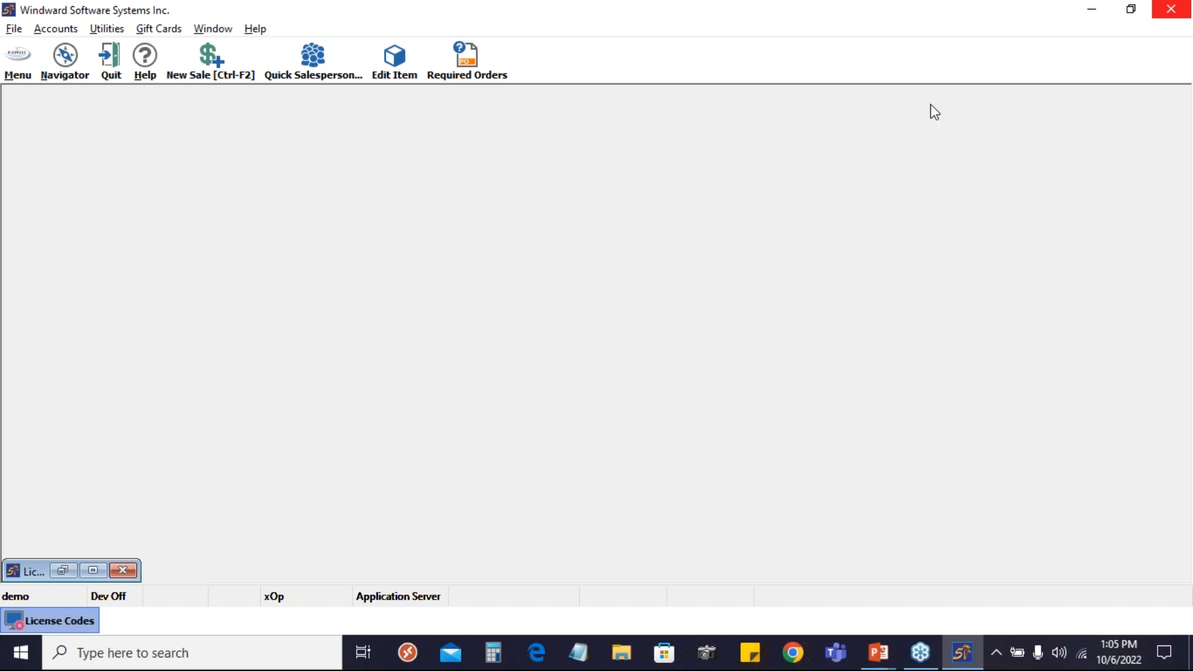
Review the superseding parts search options on the Options 1 page of the Setup Wizard's Inventory section, then minimize the window
click(27, 69)
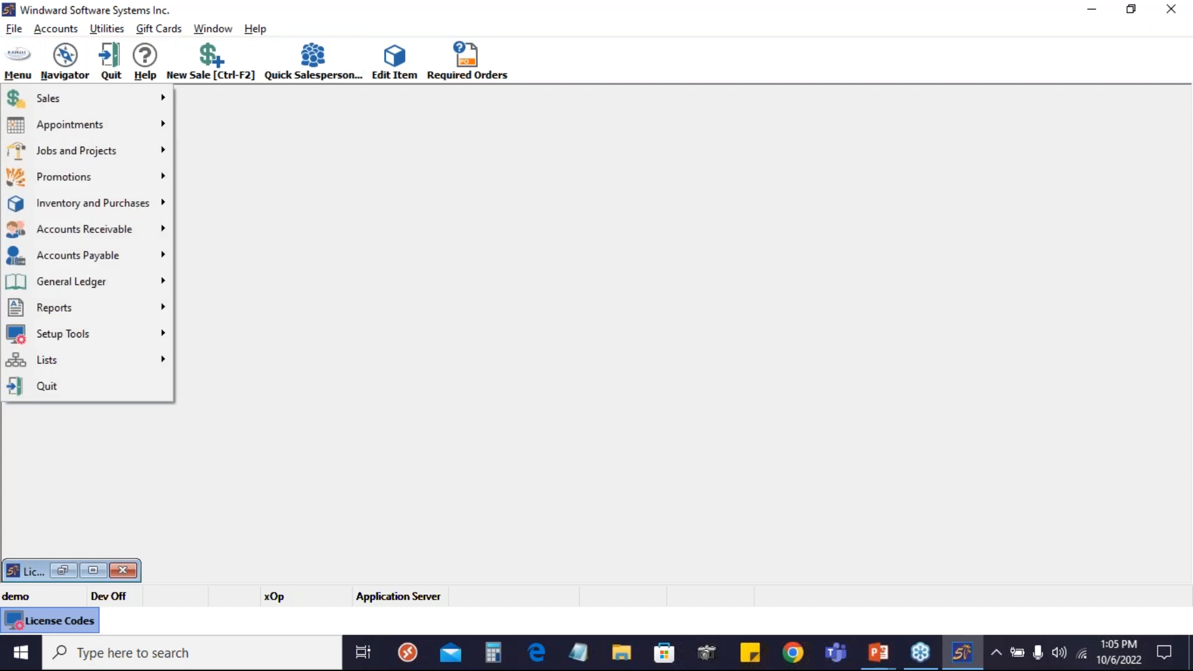
mouse_move(67, 336)
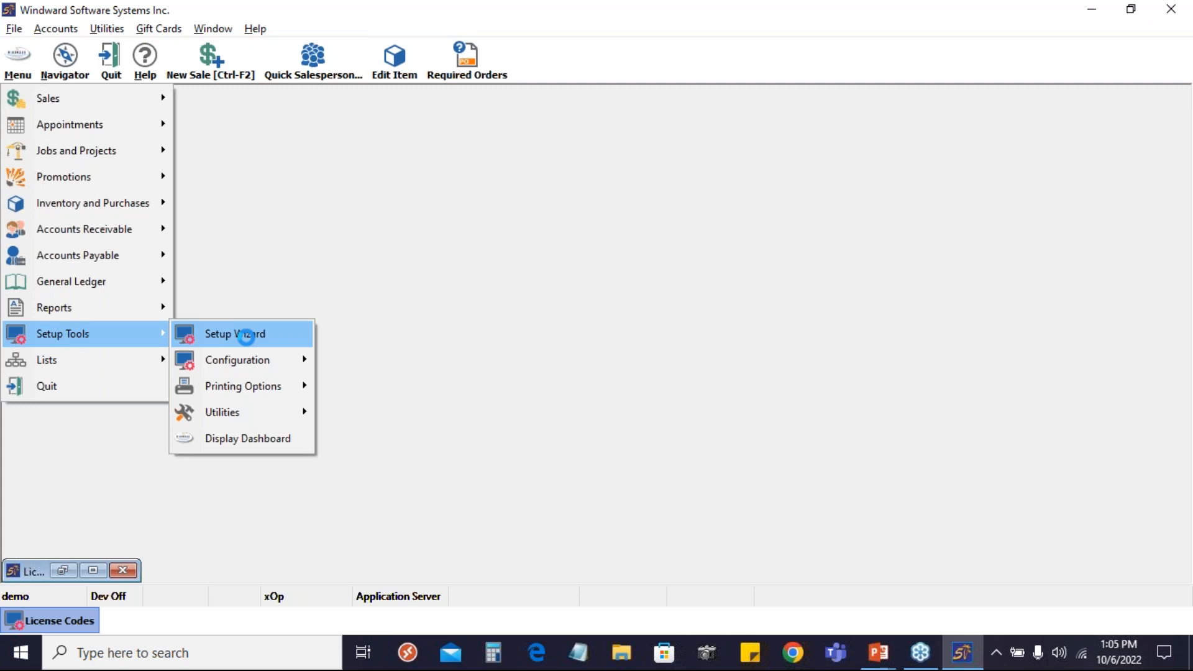
click(246, 335)
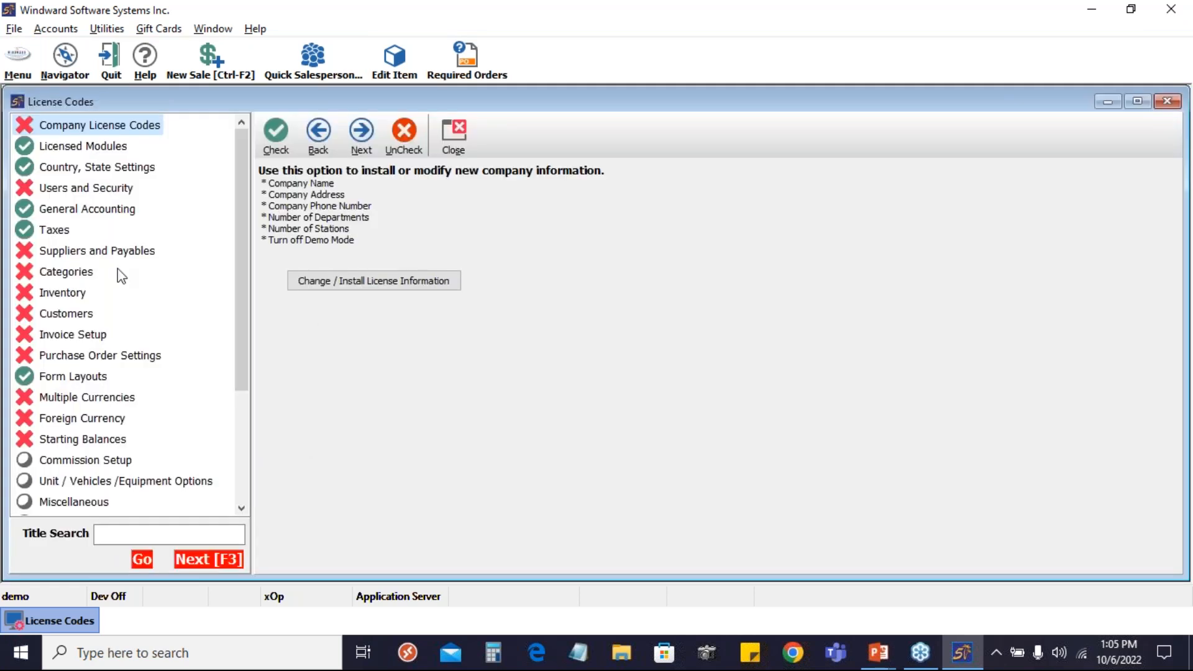
double_click(62, 293)
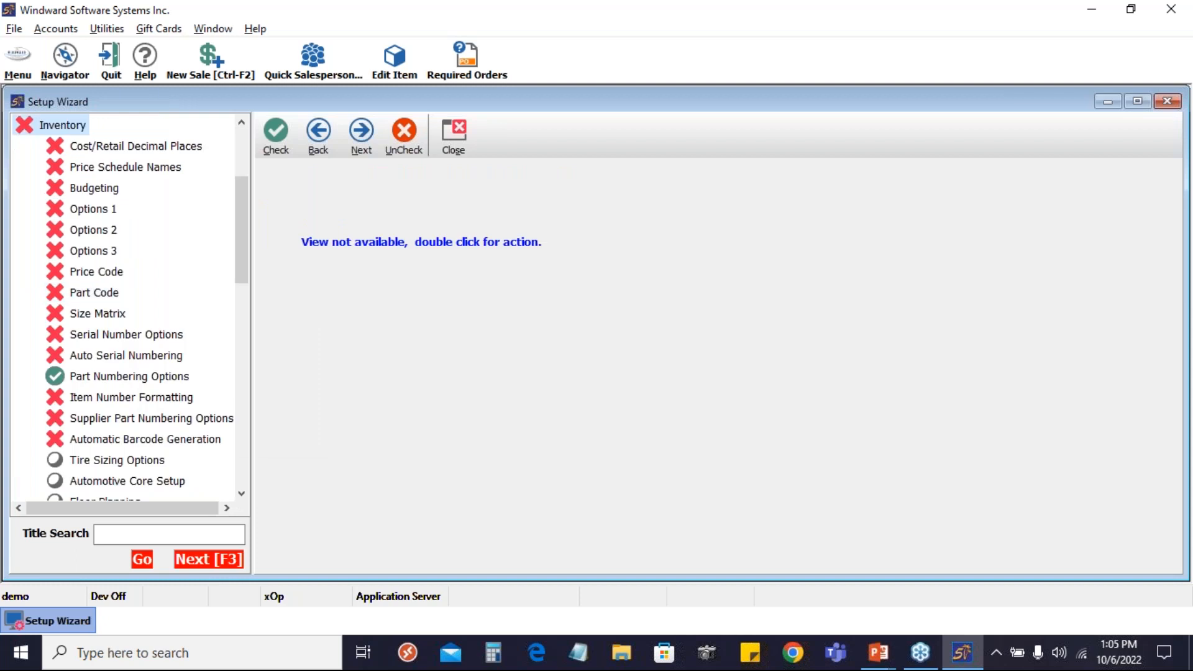
click(93, 210)
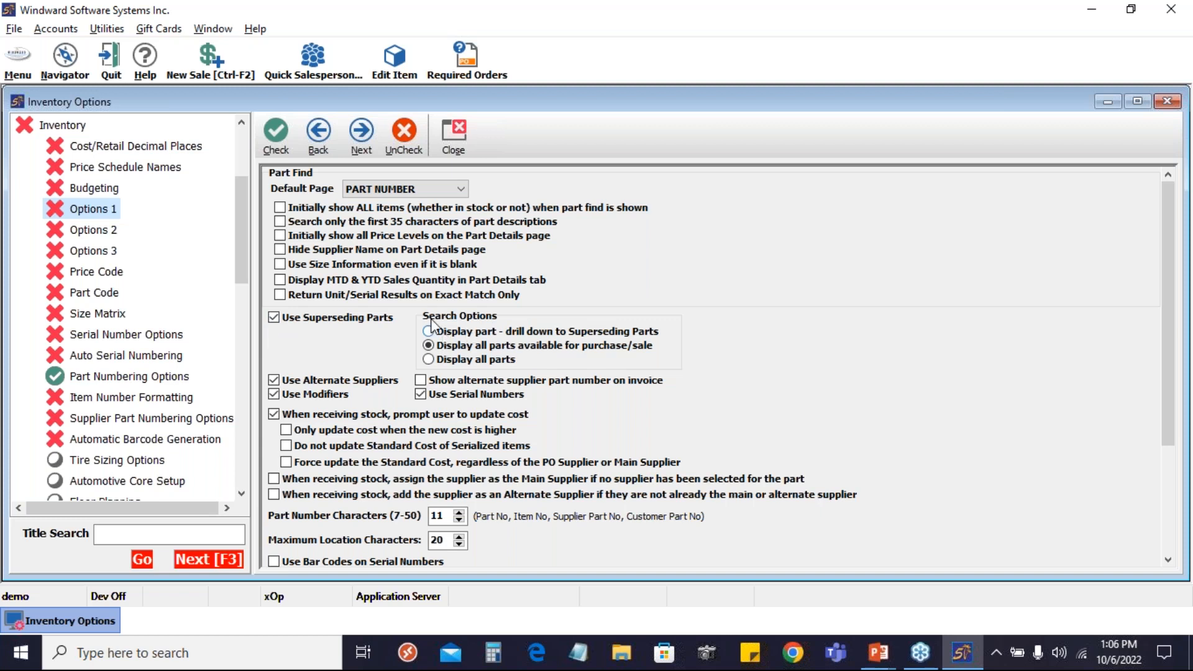
mouse_move(466, 331)
click(1107, 102)
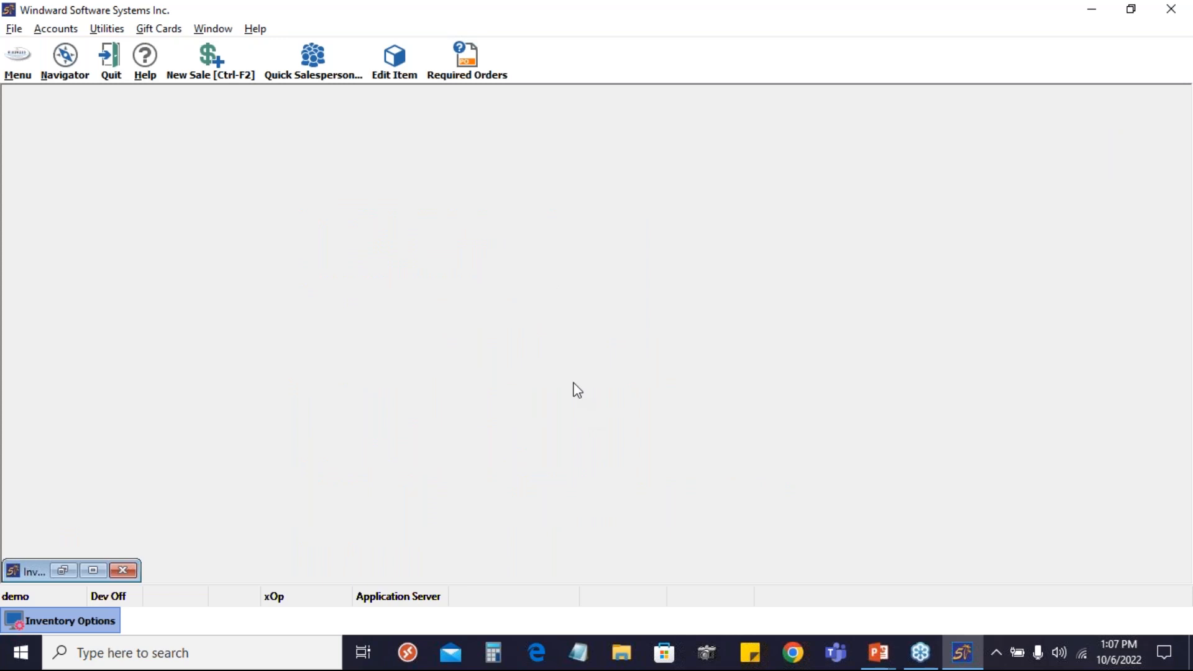
Search the inventory items to edit for part number 2800
click(389, 51)
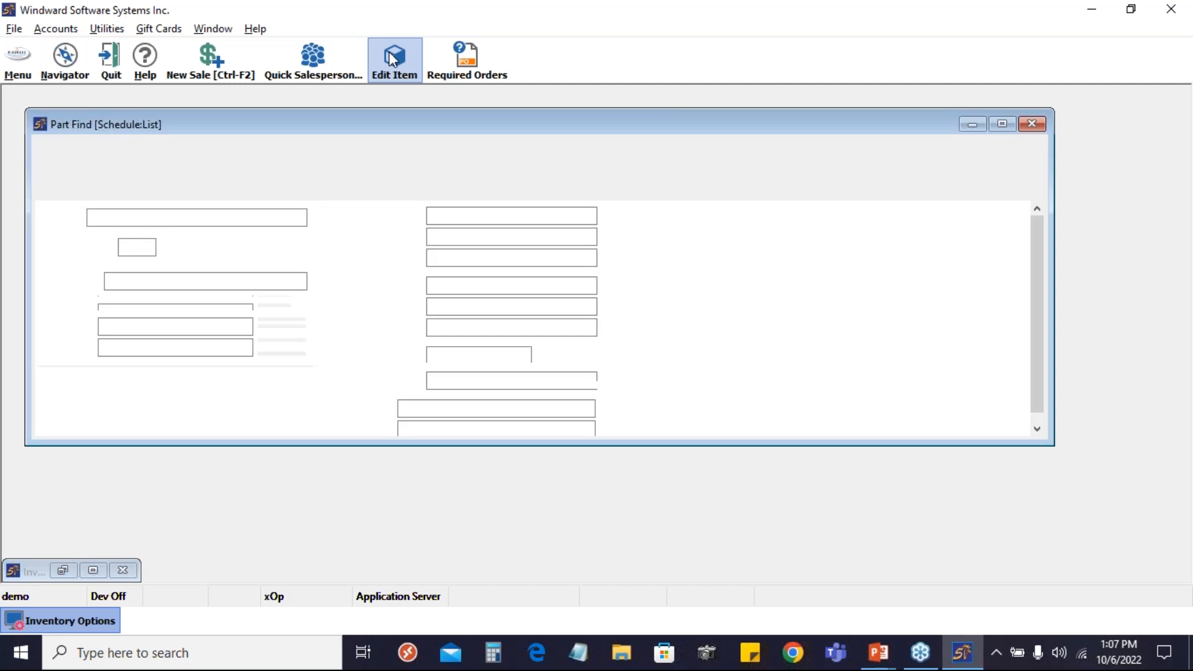
text(2800)
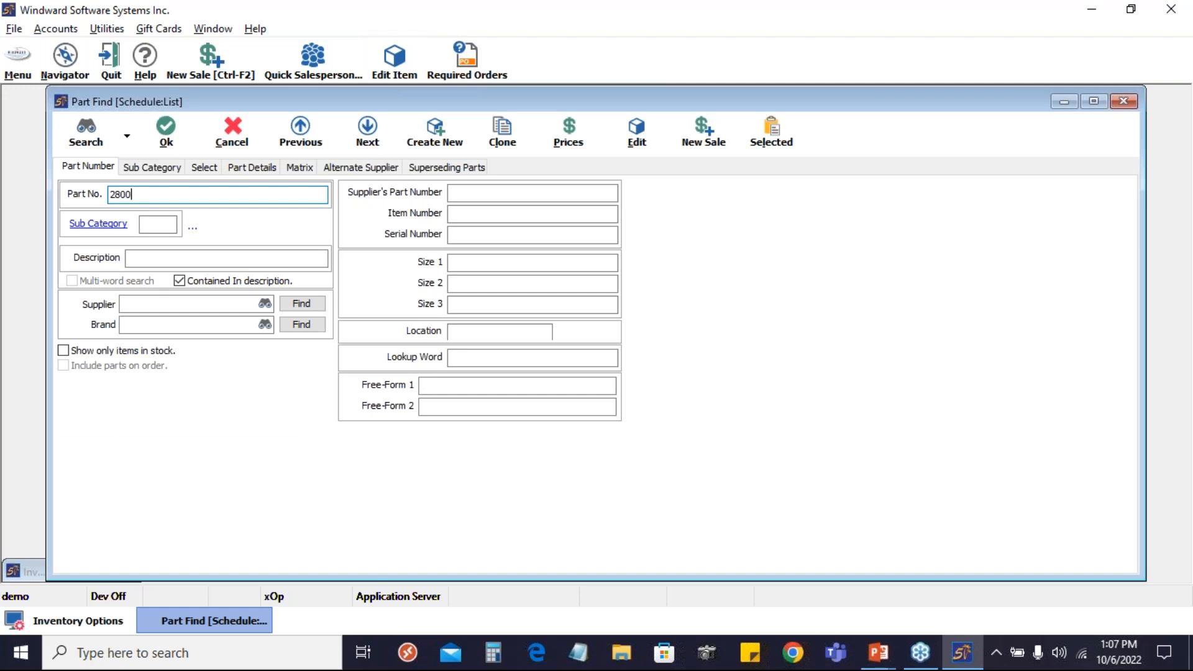
key(Return)
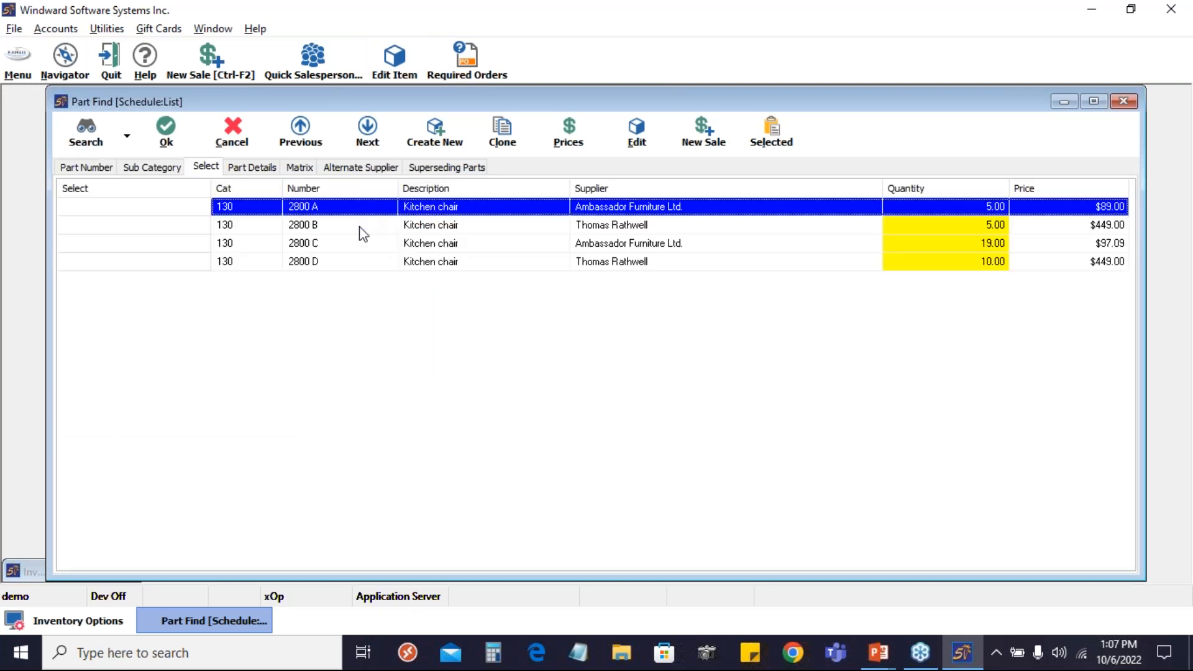
Compare the kitchen chair parts 2800 A, 2800 B, 2800 C and 2800 D in the search results
click(302, 246)
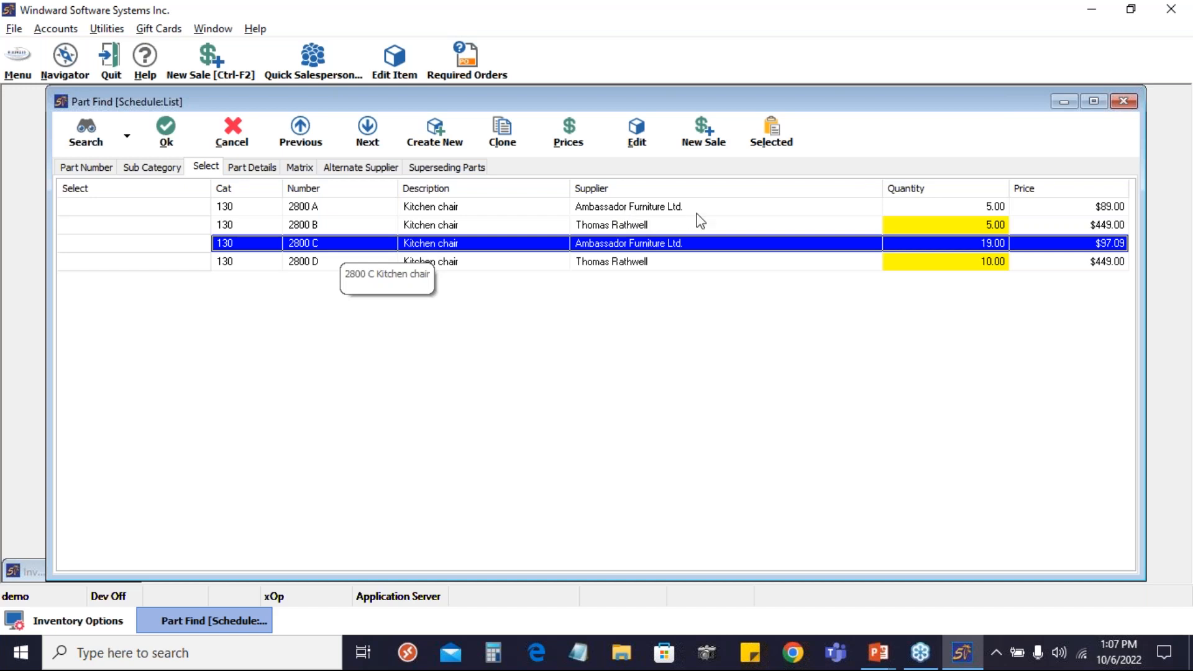
click(322, 227)
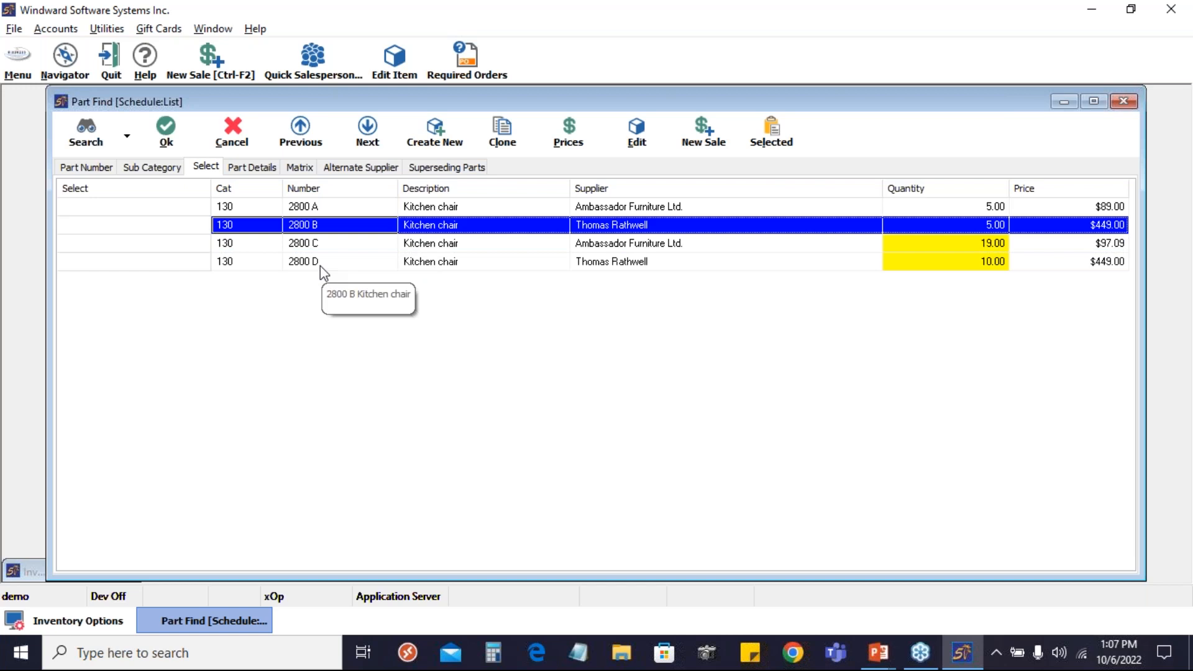
click(319, 264)
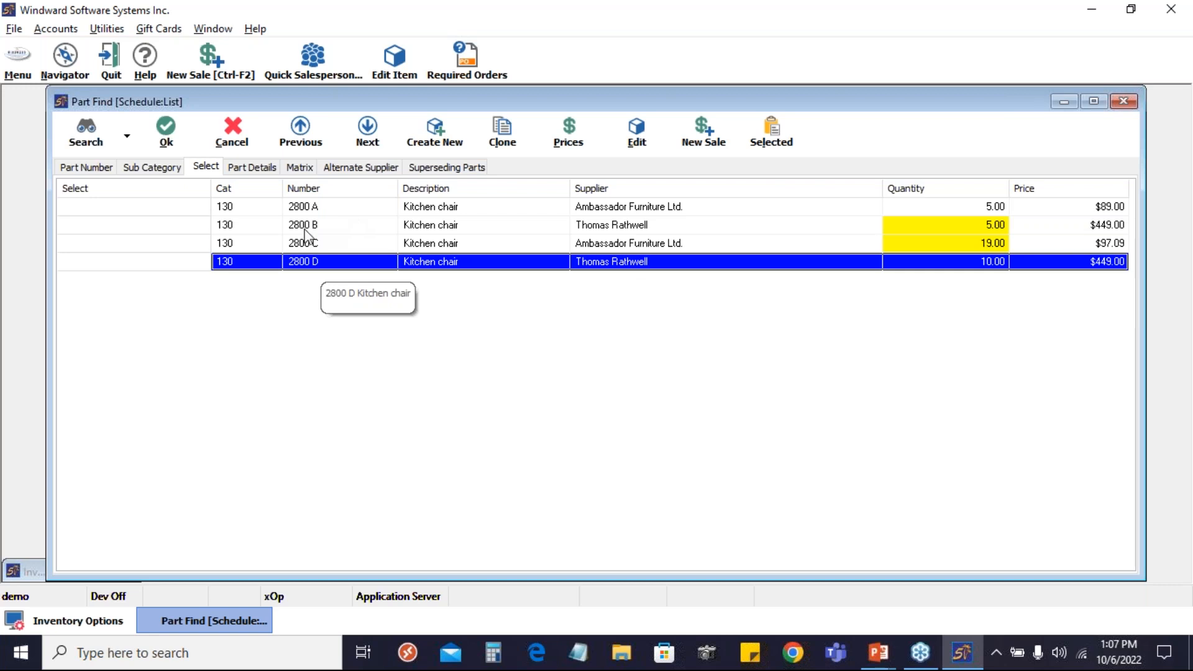
click(348, 231)
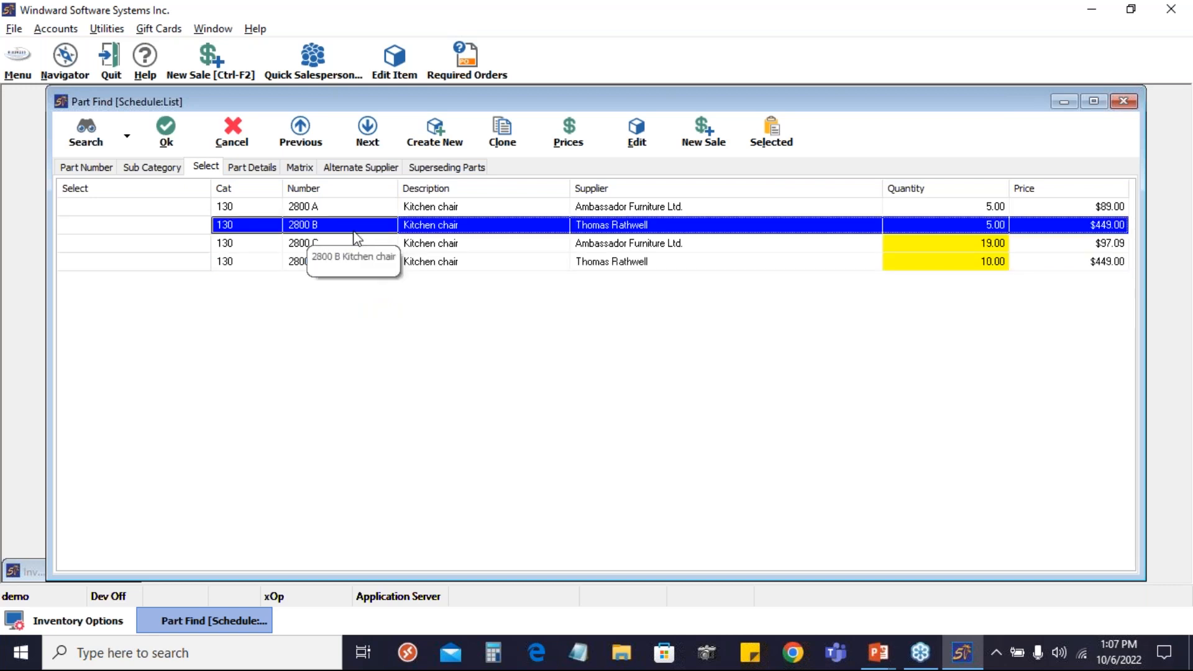
click(334, 206)
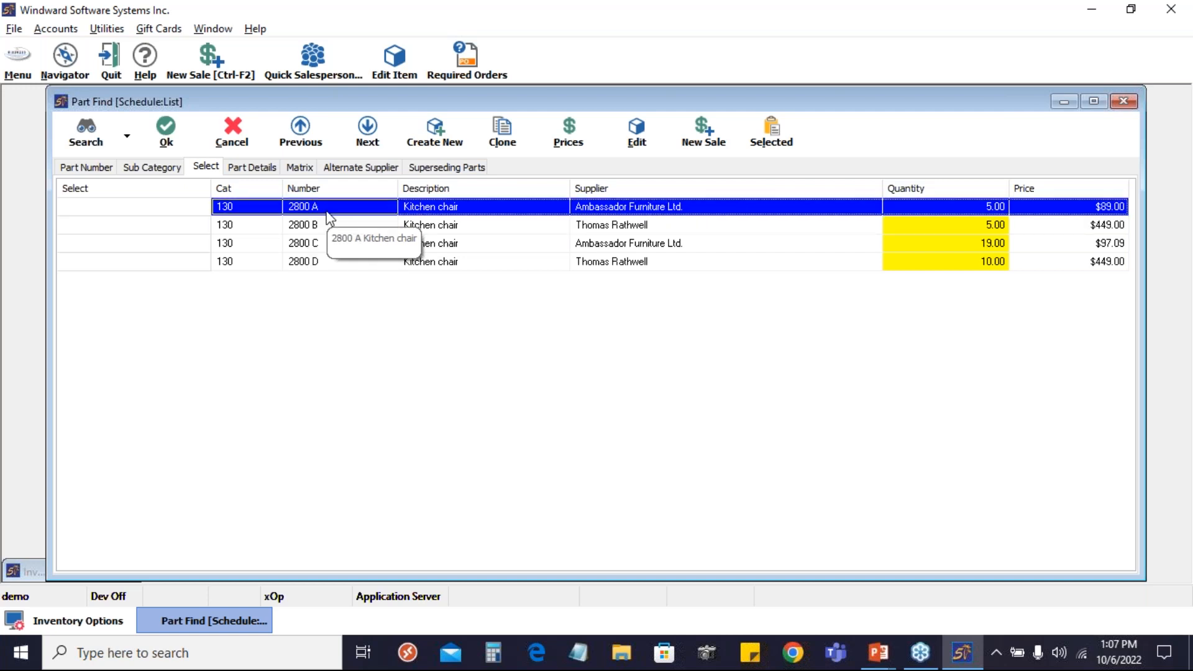
click(322, 229)
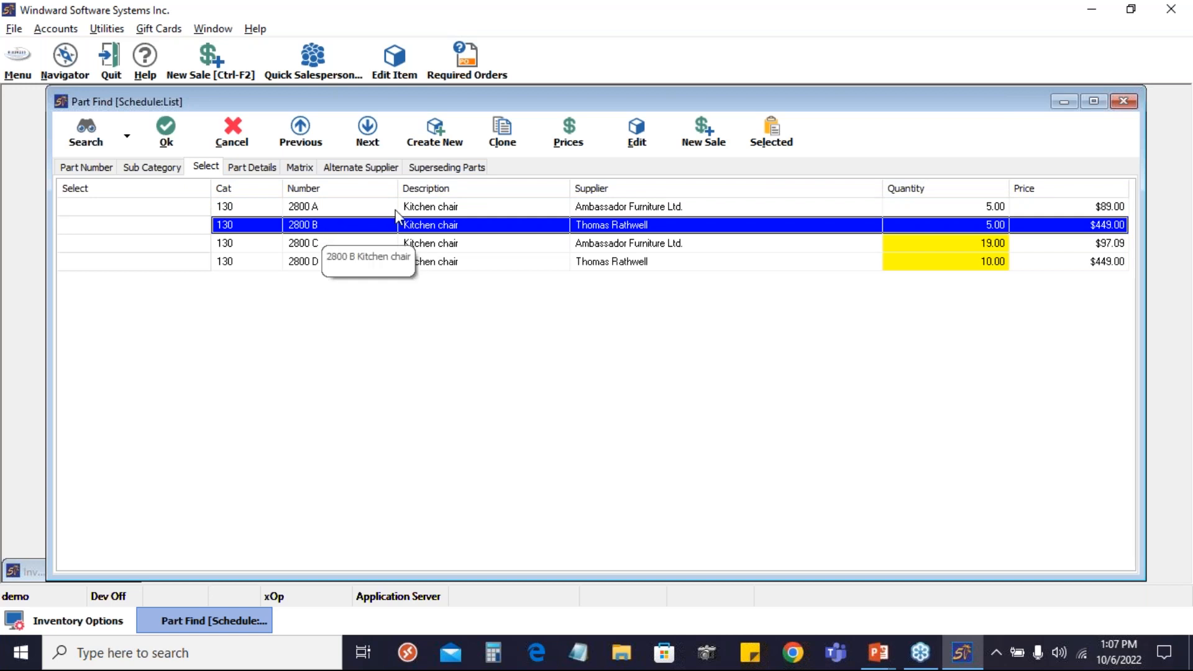
Open kitchen chair 2800 A for editing and add part 2800 B to its superseding parts as an Equivalent
click(430, 210)
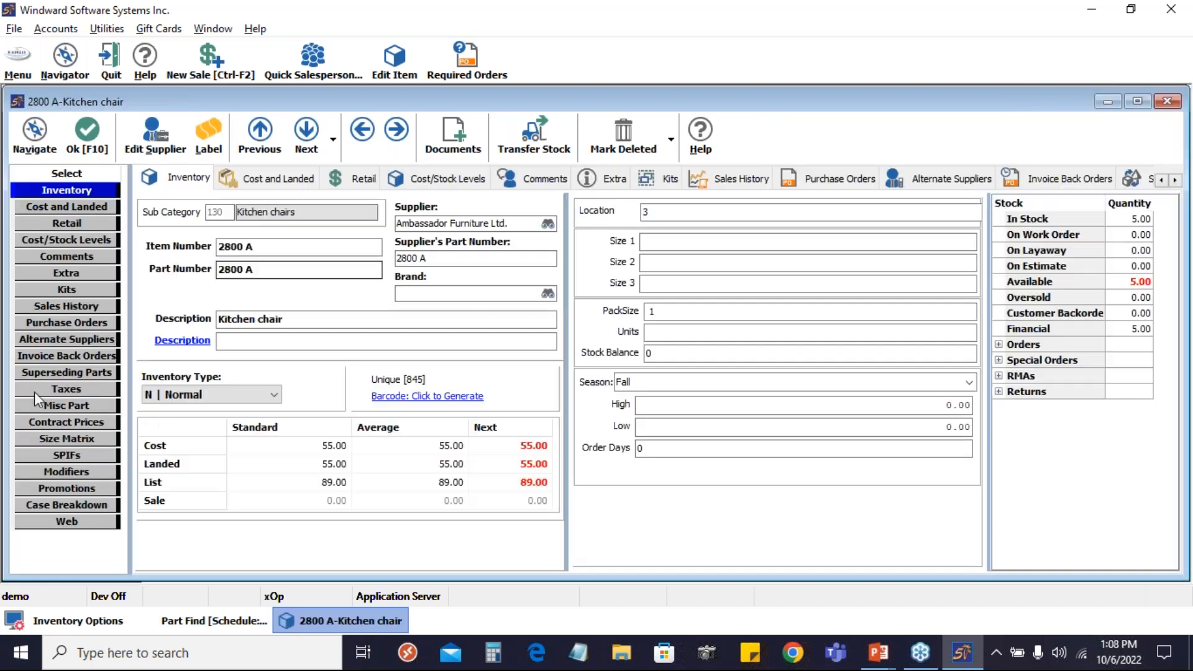
click(68, 372)
click(163, 225)
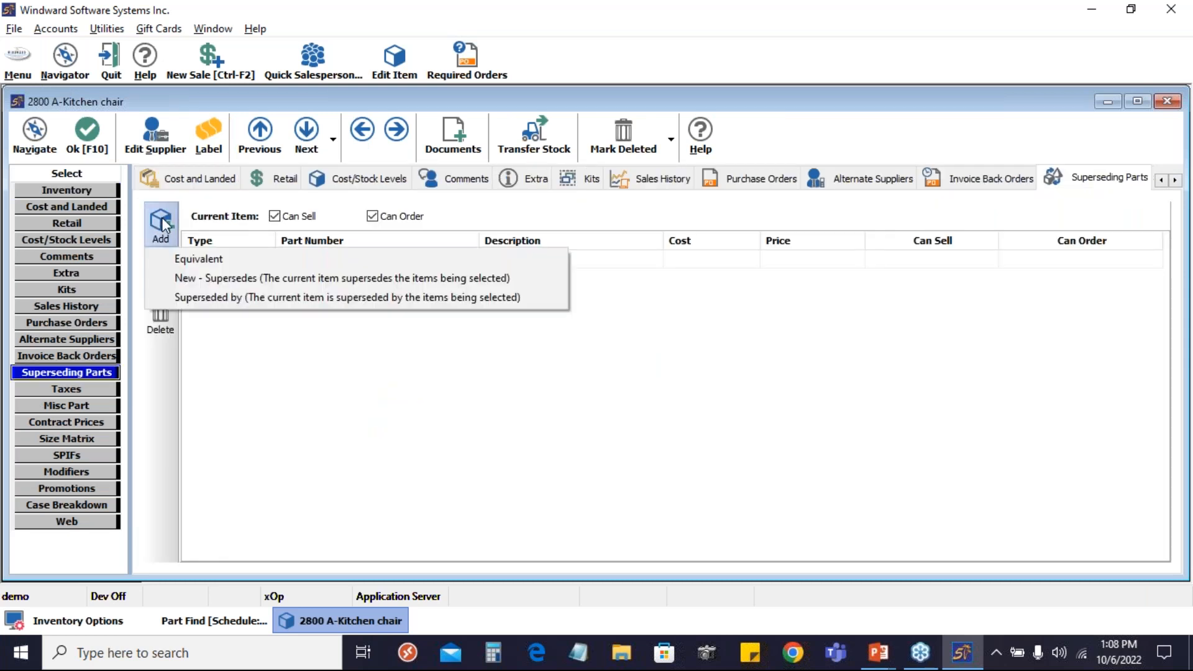
click(213, 260)
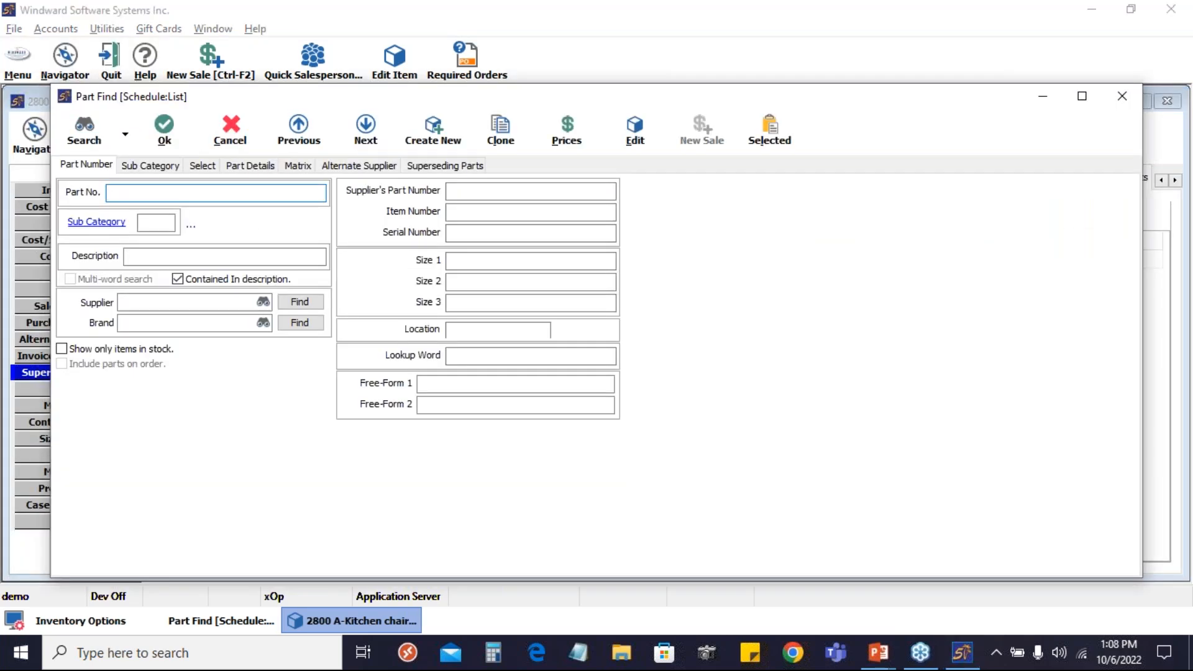
text(2800 B)
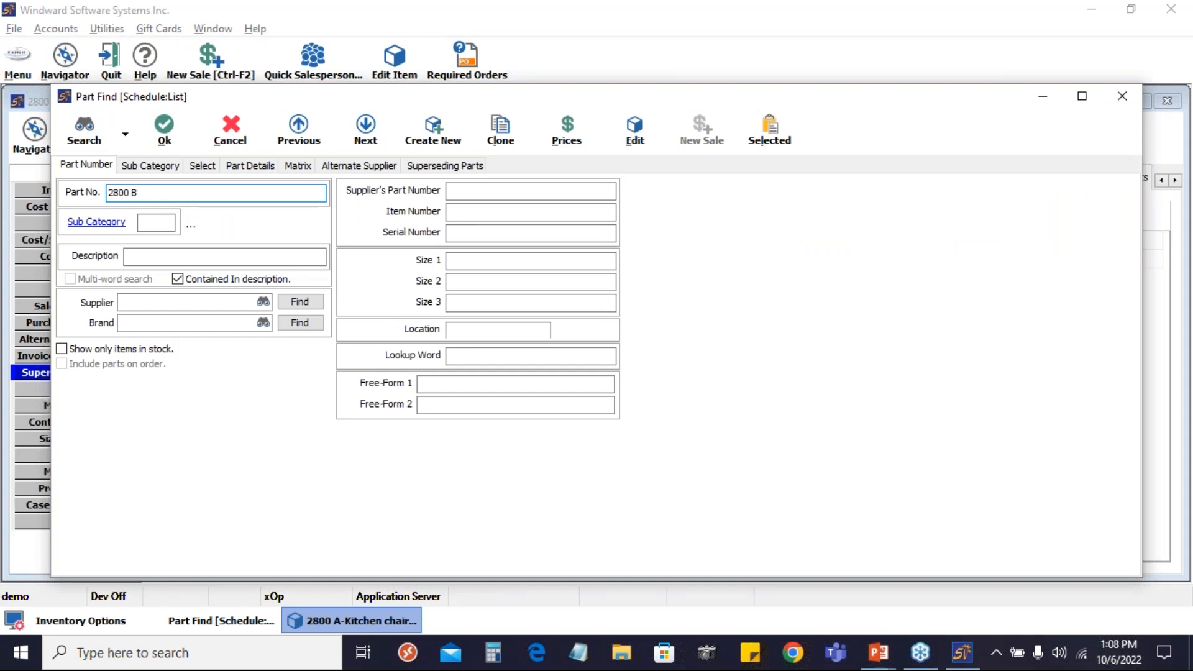
click(167, 133)
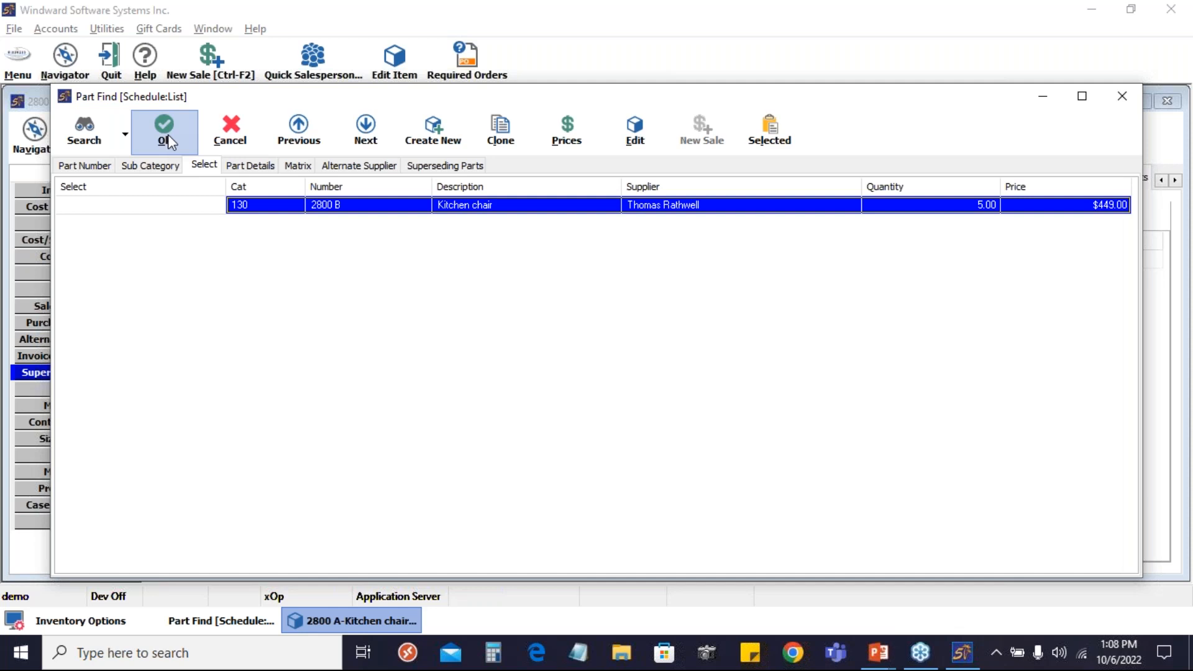
click(167, 134)
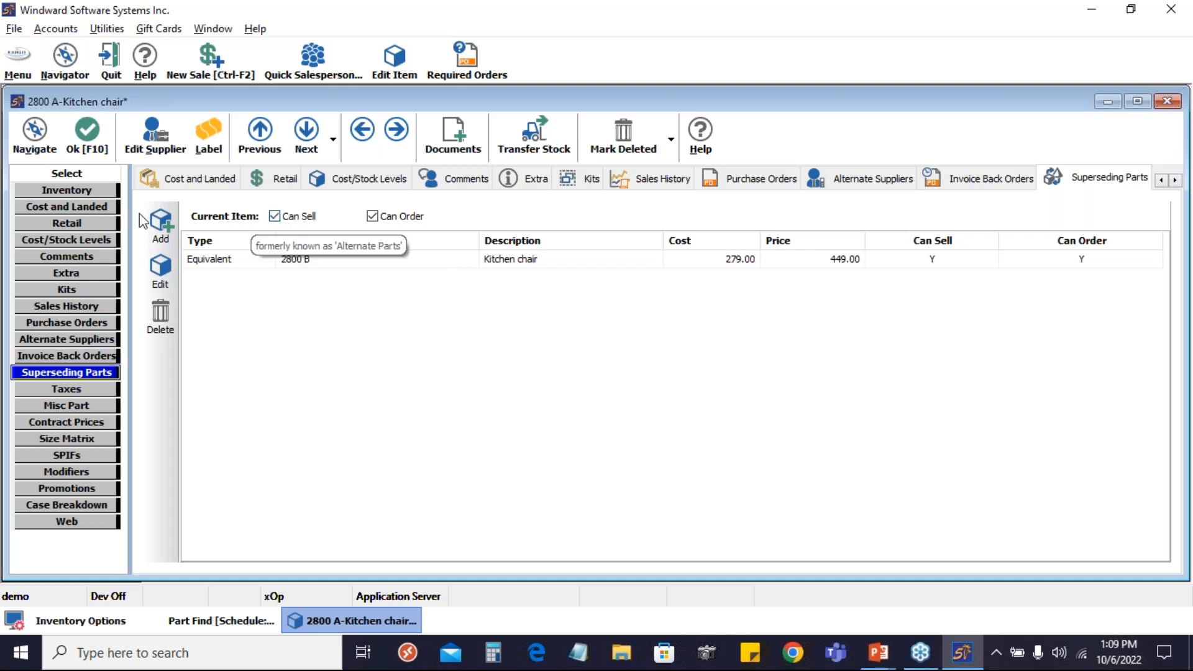
Turn off Can Order for the current item 2800 A in its superseding parts settings
click(939, 261)
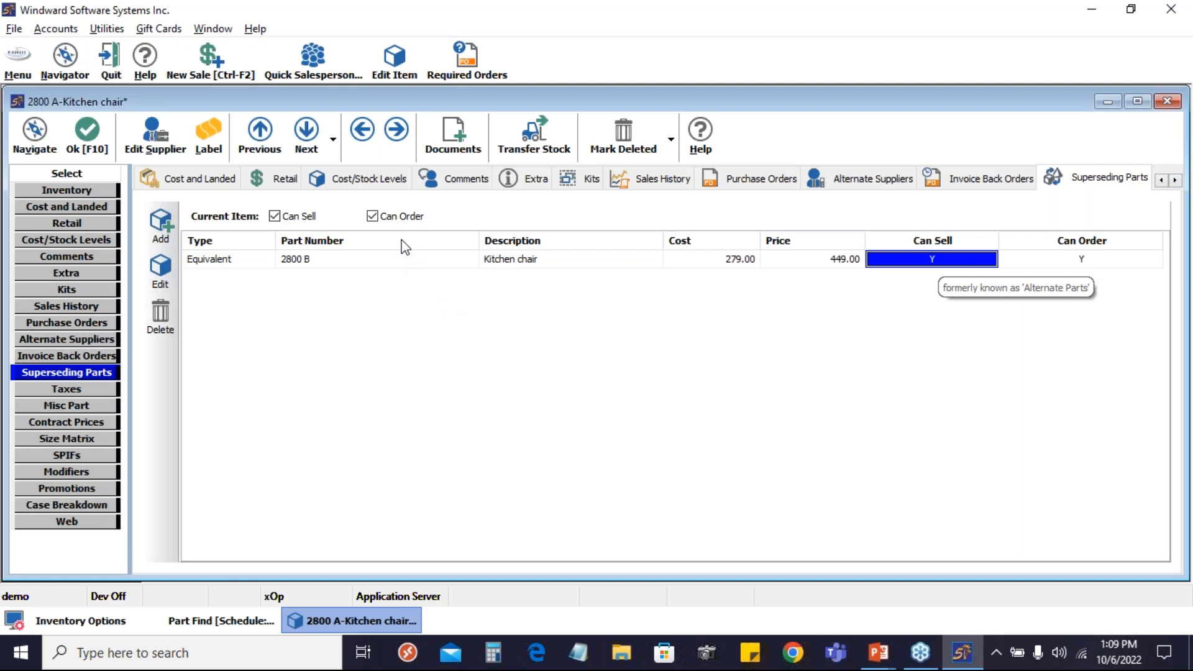
click(372, 216)
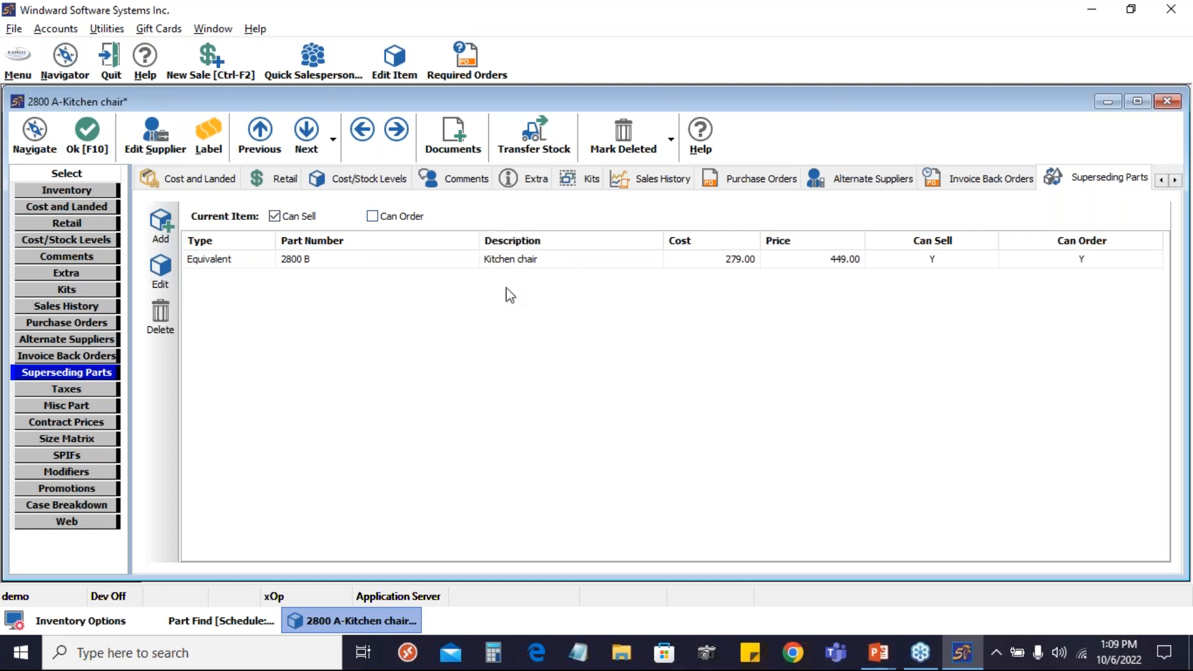
click(437, 259)
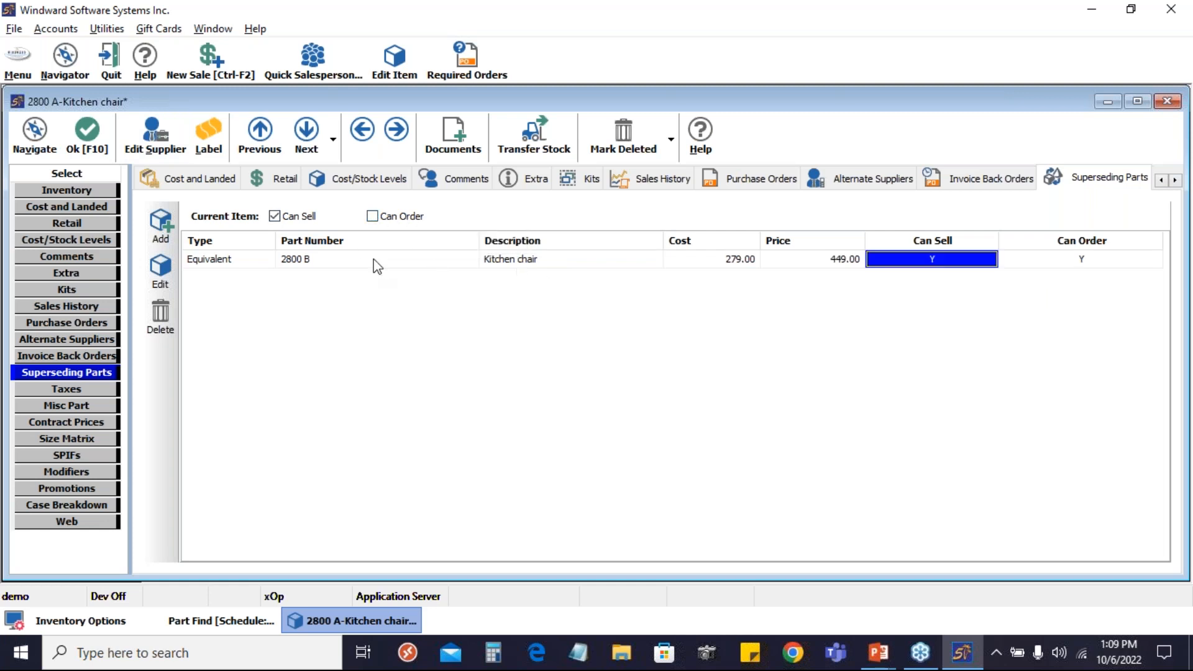
Open equivalent part 2800 B to check its superseding parts, then save and close both item records
click(500, 259)
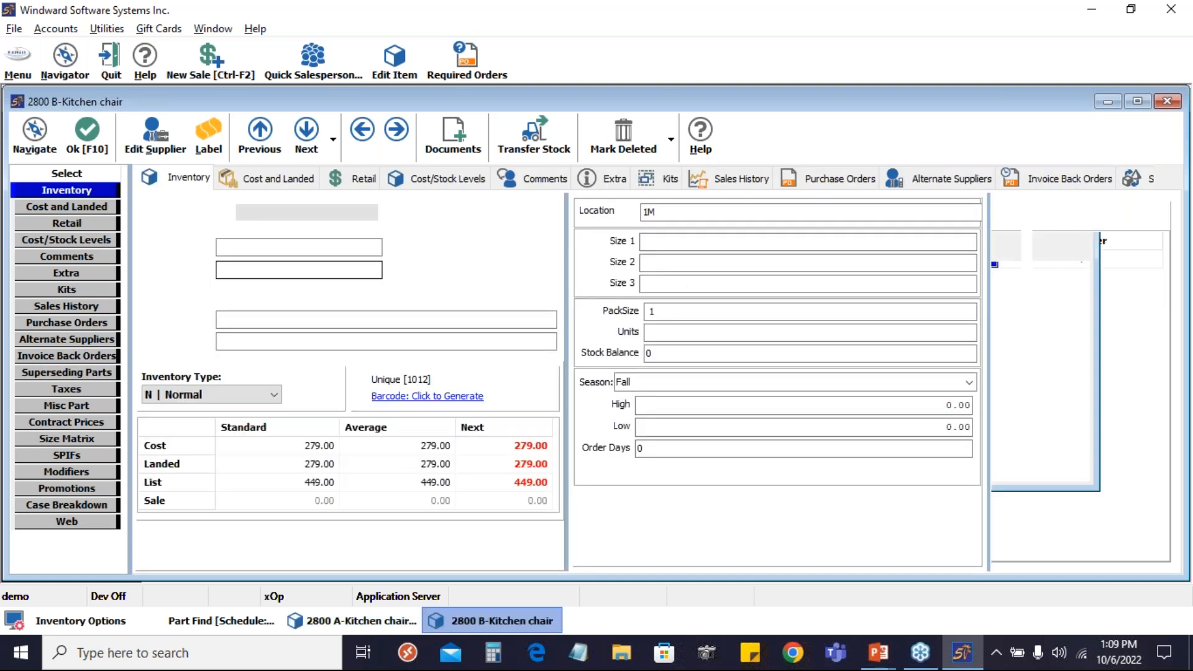
click(67, 374)
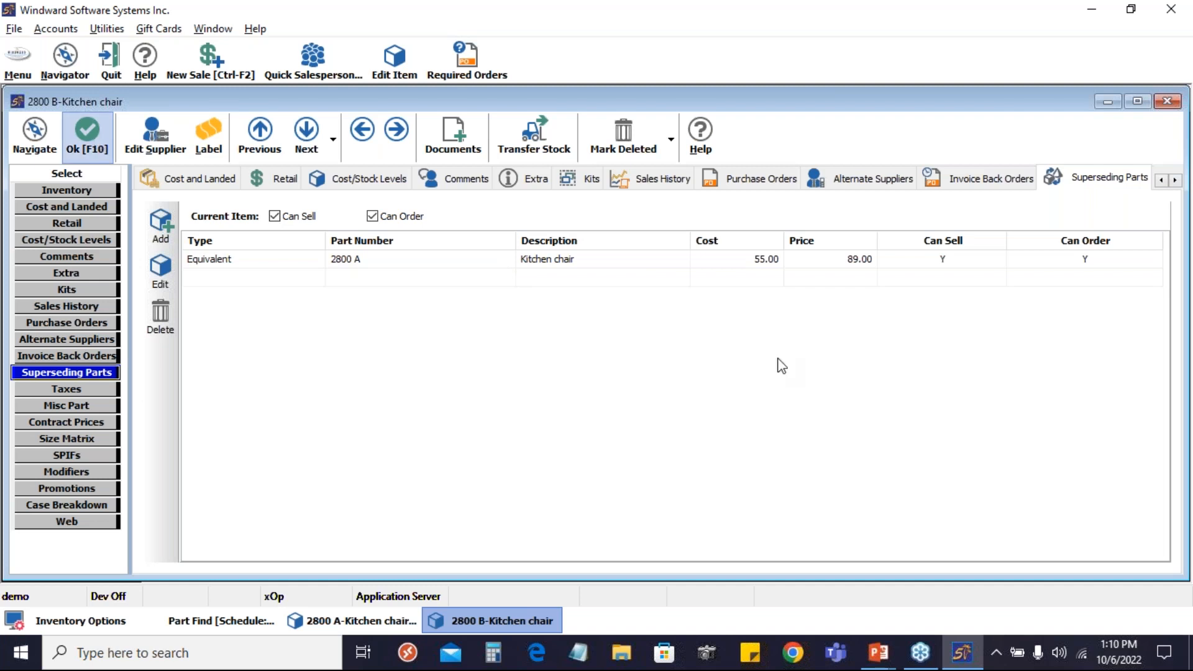
click(91, 141)
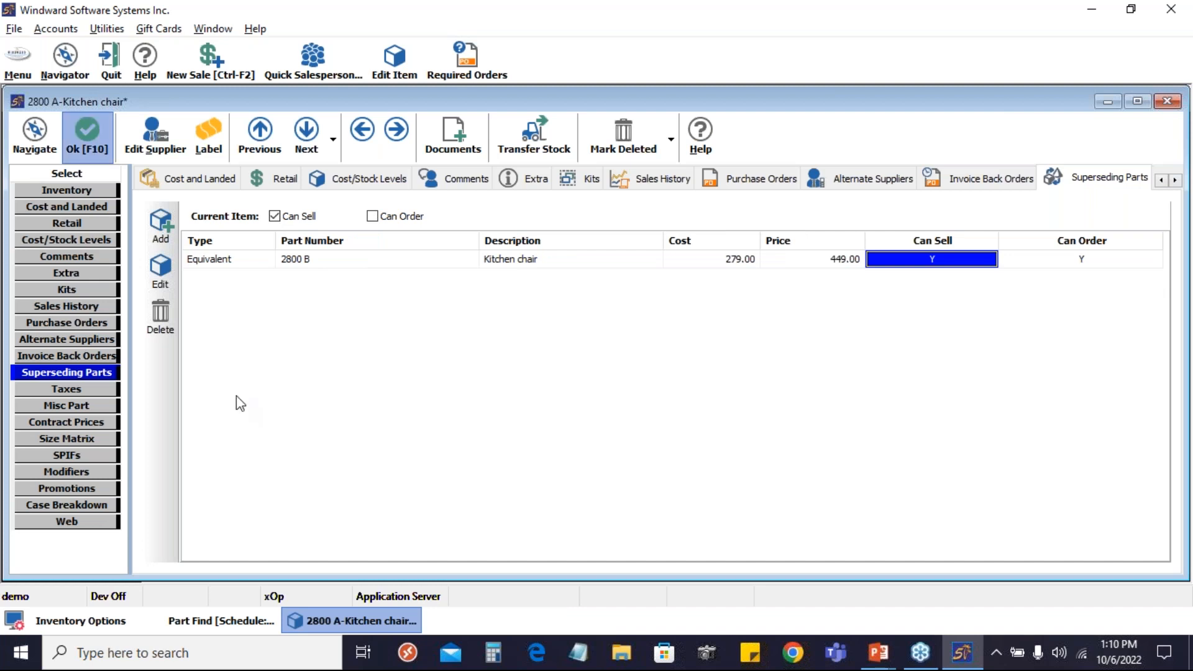
key(F10)
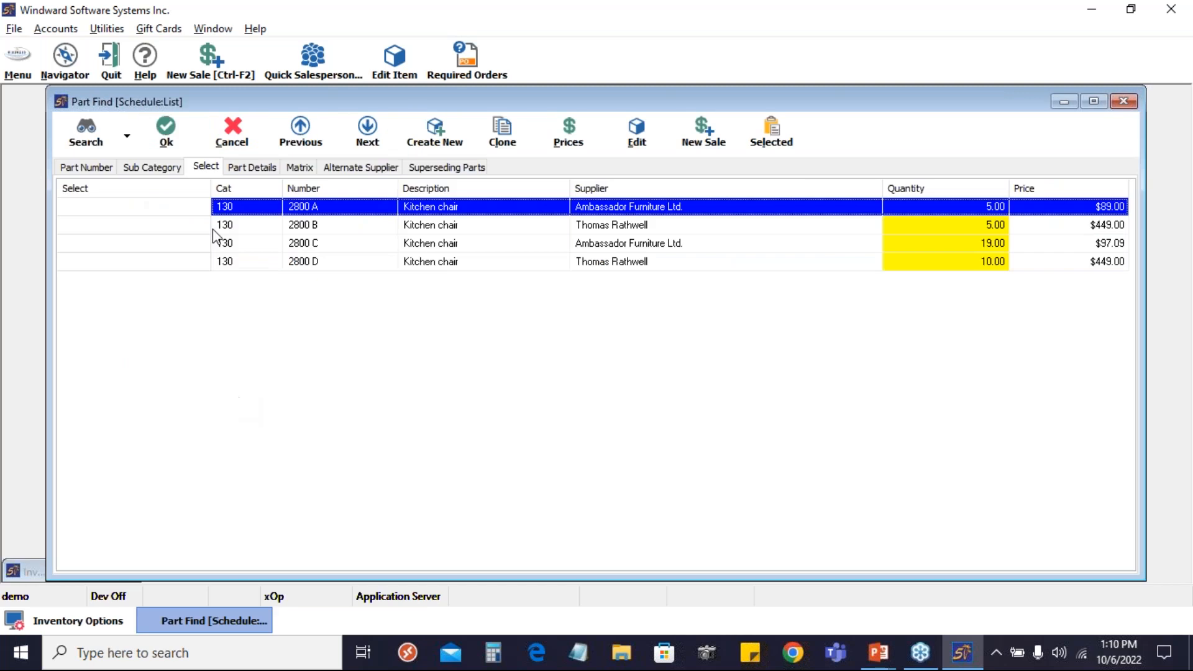
Create a new Work Order invoice without a customer and look up part 2800 A as its first line item
mouse_move(142, 225)
click(196, 64)
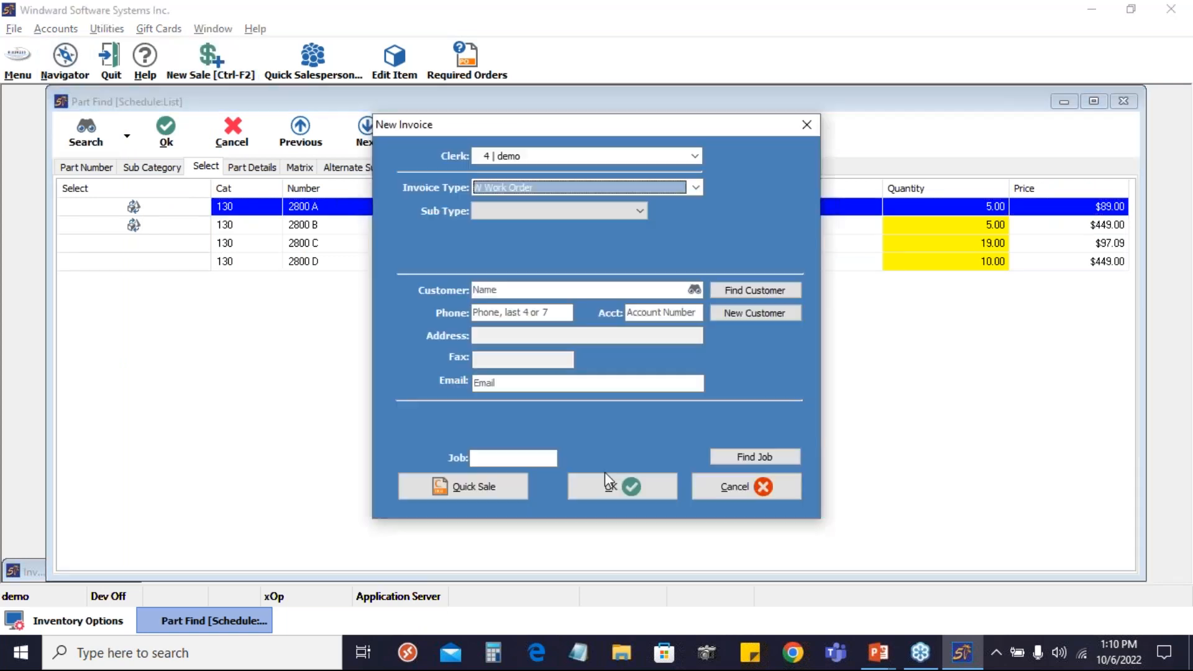
click(622, 487)
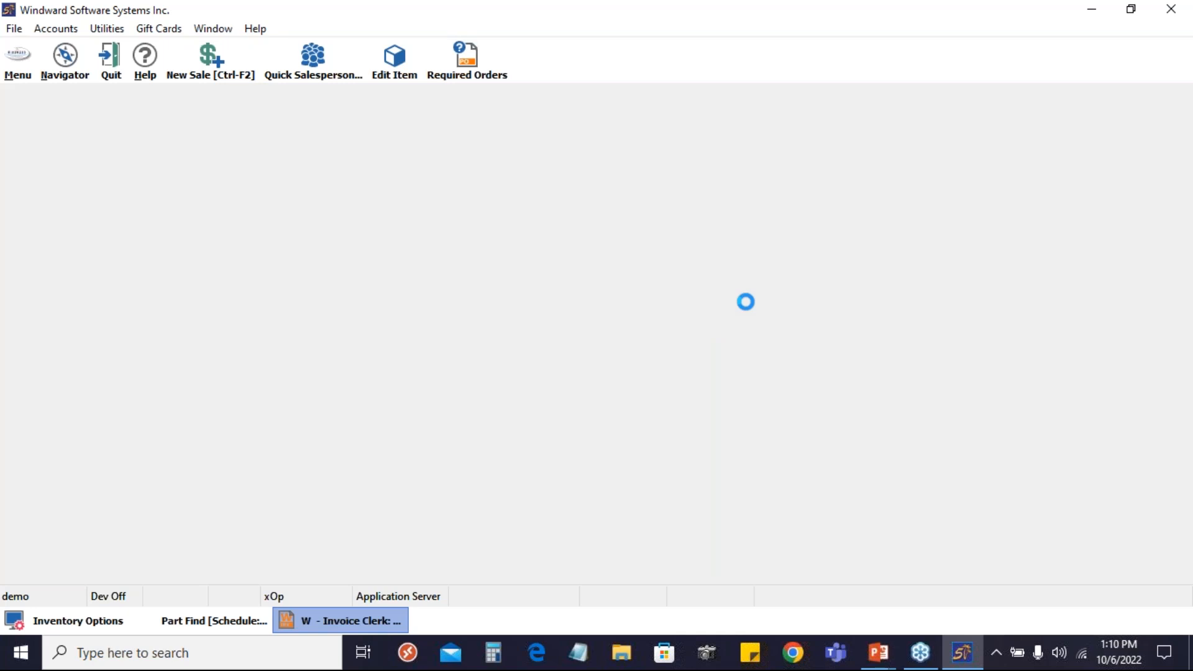
text(28)
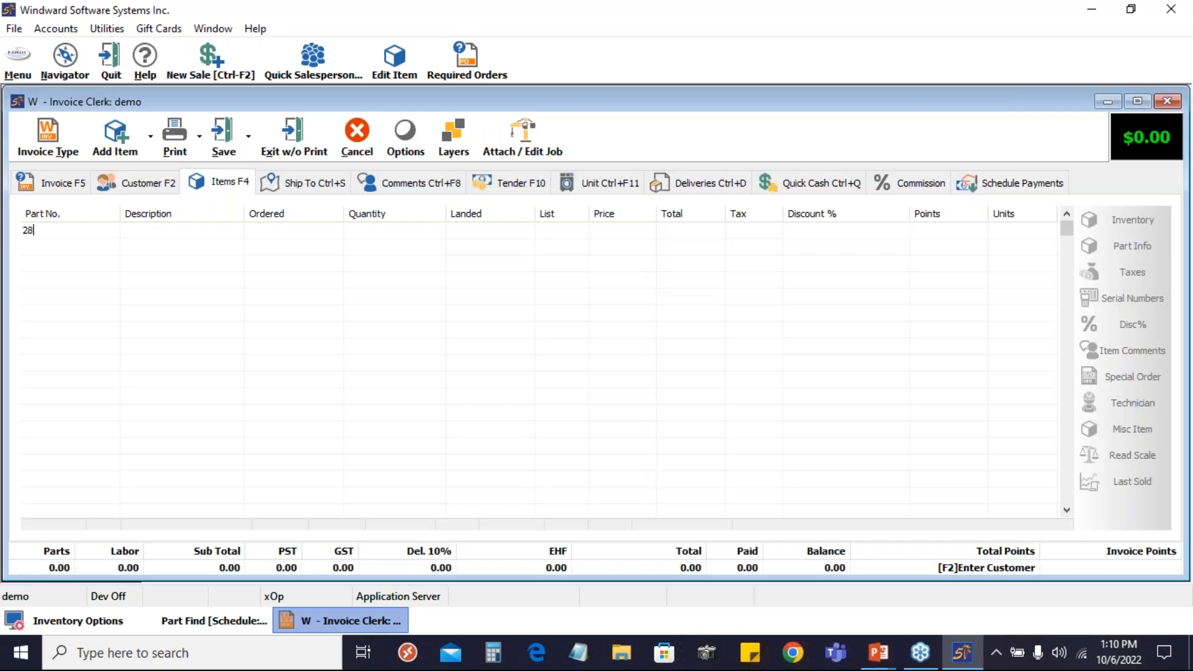
text(00 A)
key(Return)
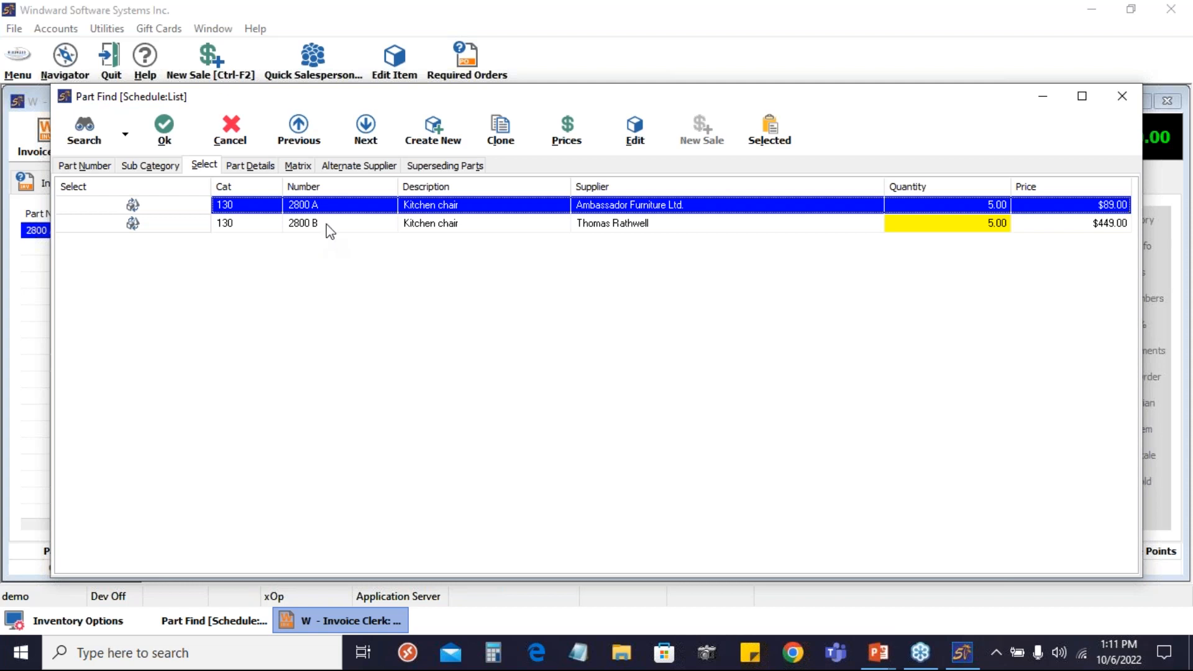
Compare 2800 A with its equivalent 2800 B in the invoice's part lookup
click(328, 224)
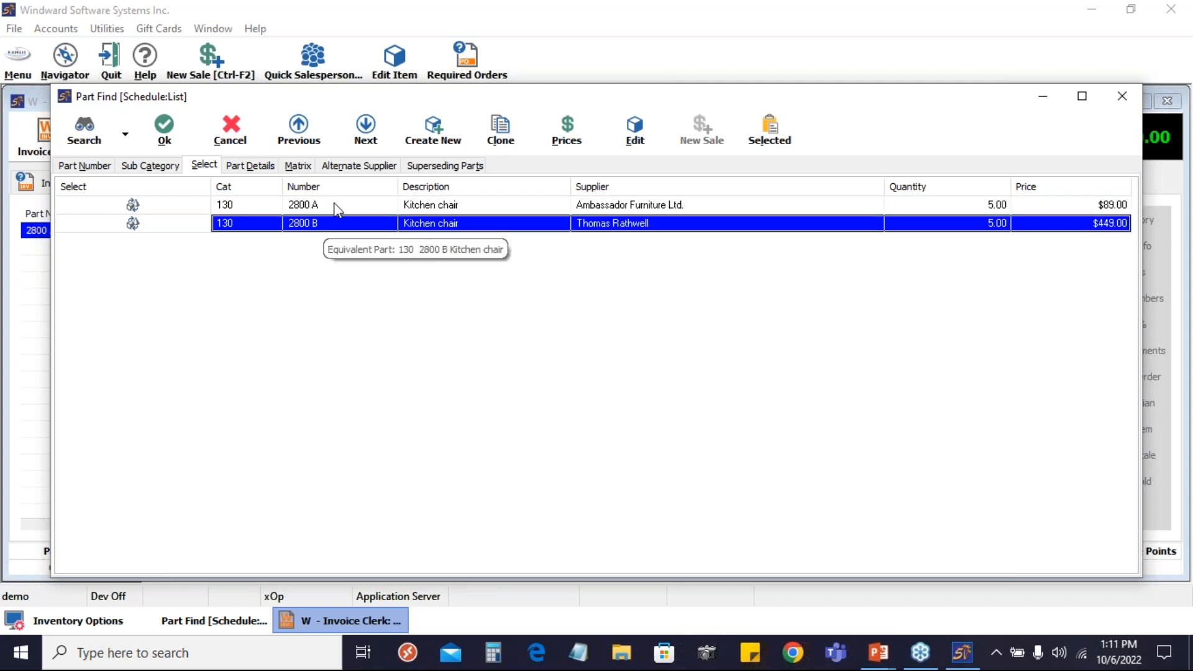
click(329, 206)
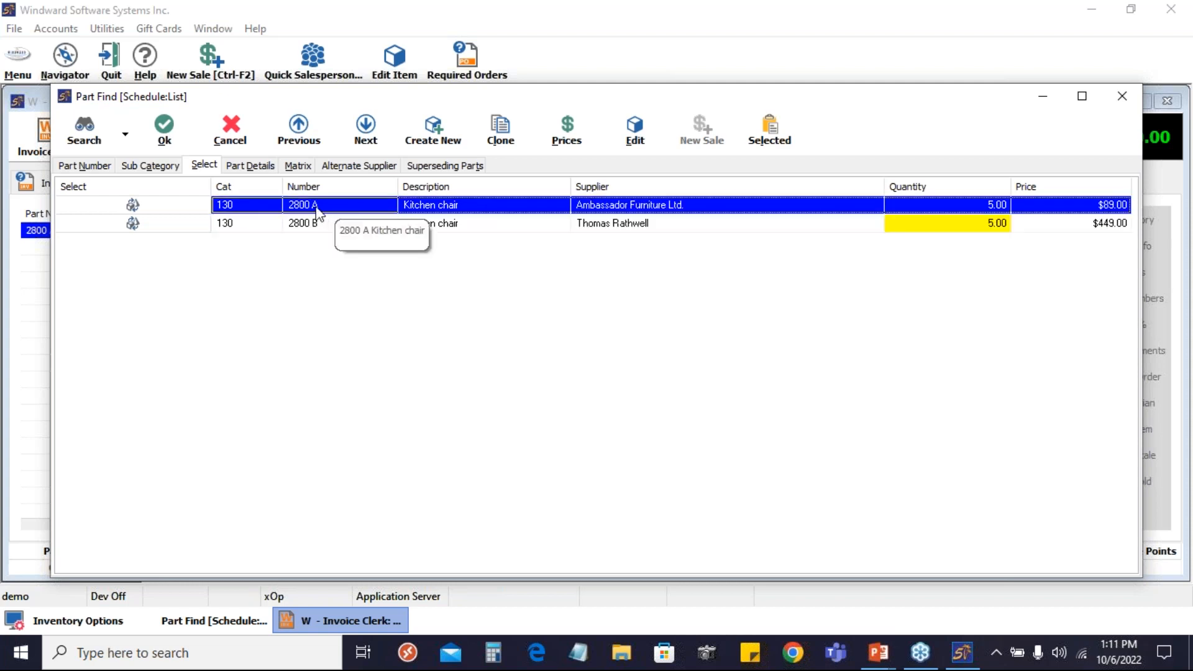
click(402, 220)
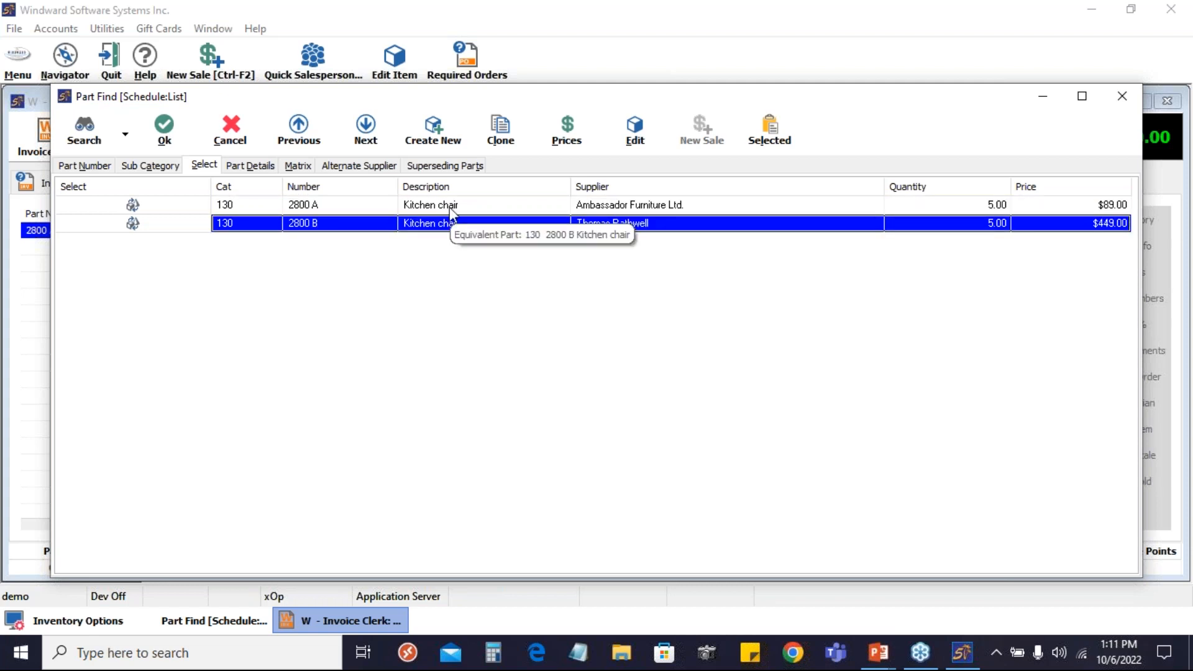
Check the supplier, quantity and price of 2800 A against those of equivalent 2800 B, and leave the part lookup
click(449, 207)
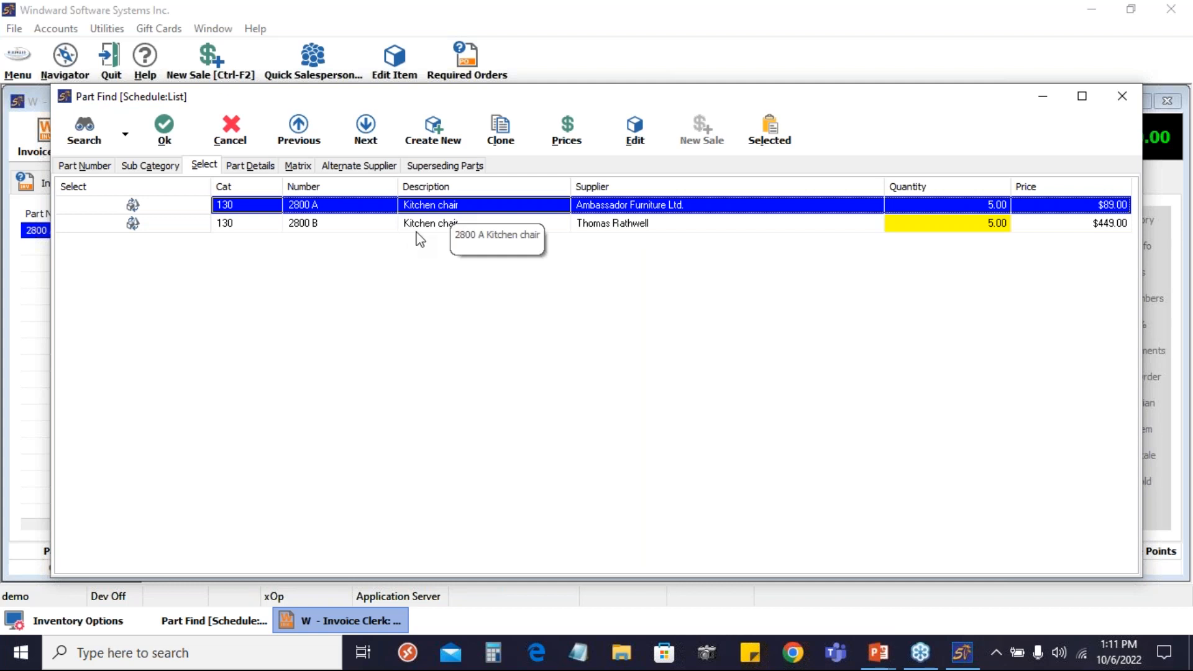
click(353, 222)
click(346, 209)
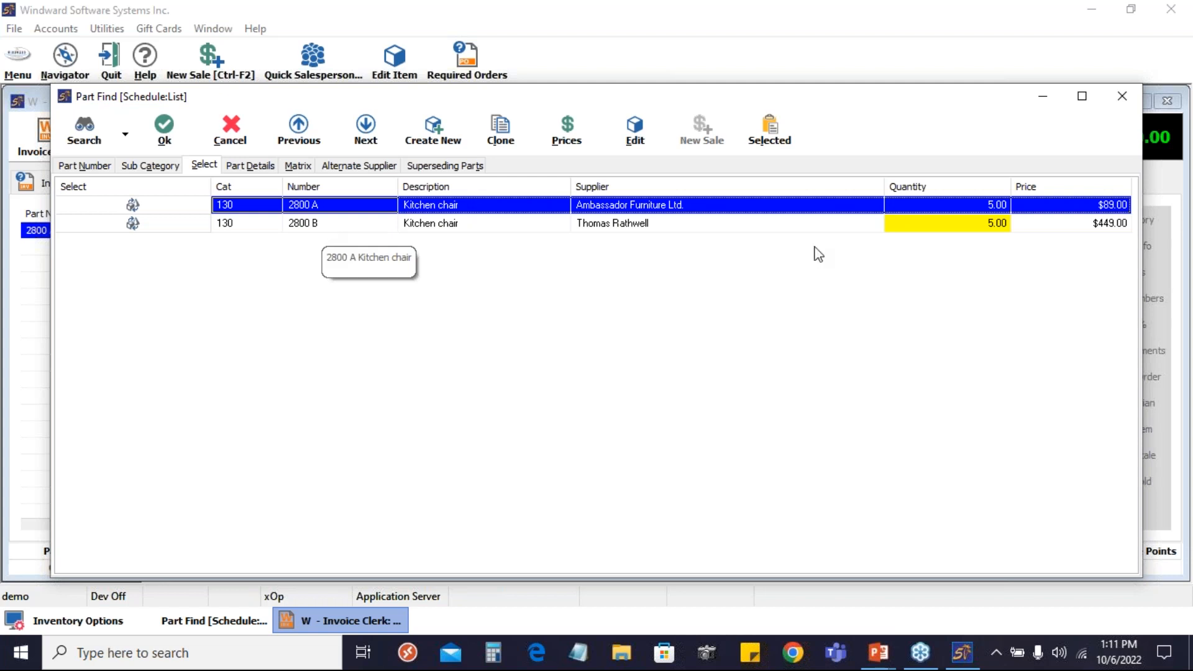
click(339, 228)
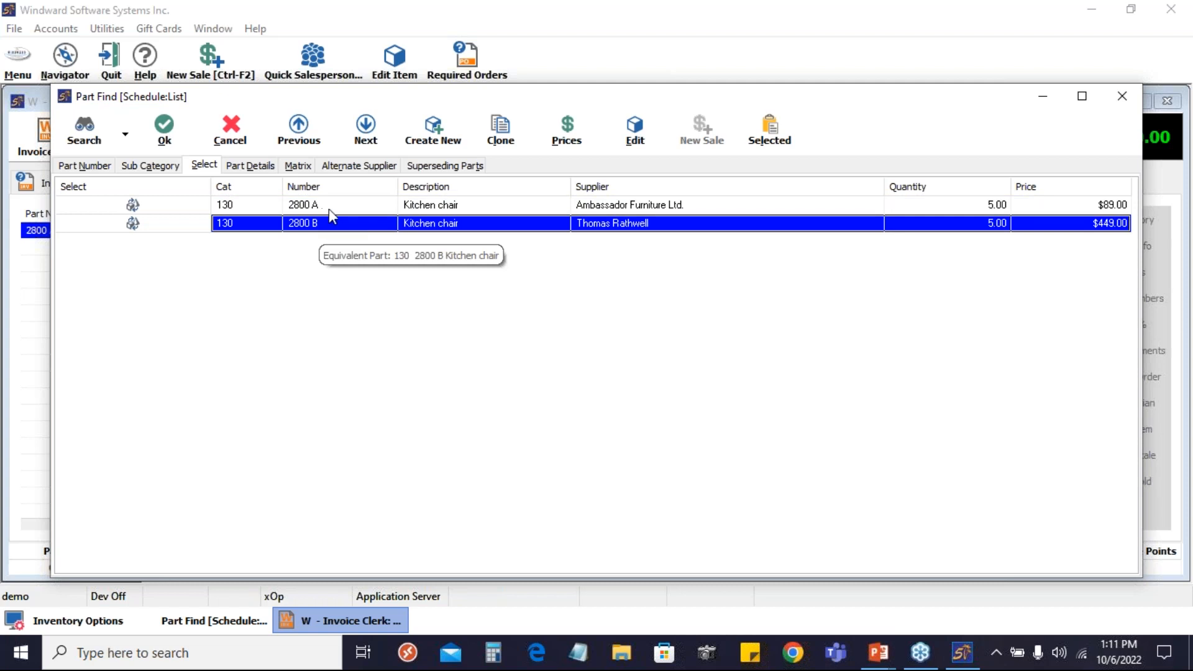
click(329, 209)
click(345, 228)
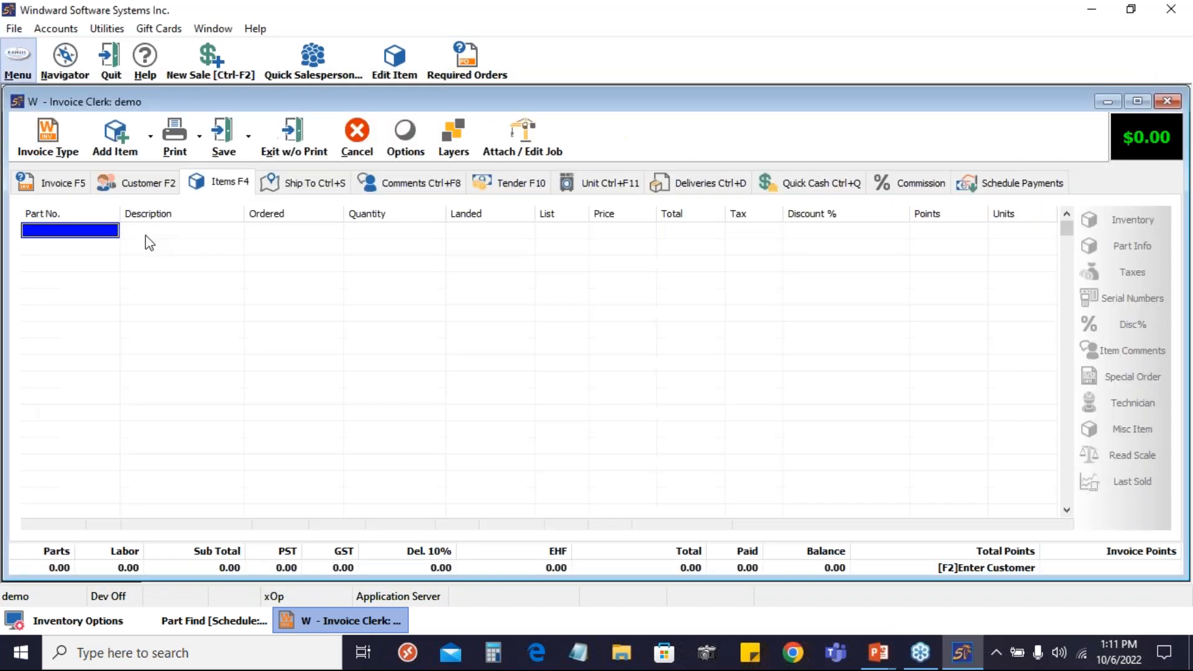
Create a new purchase order for the supplier of part 2800 B, finding the supplier by name
click(18, 63)
mouse_move(126, 203)
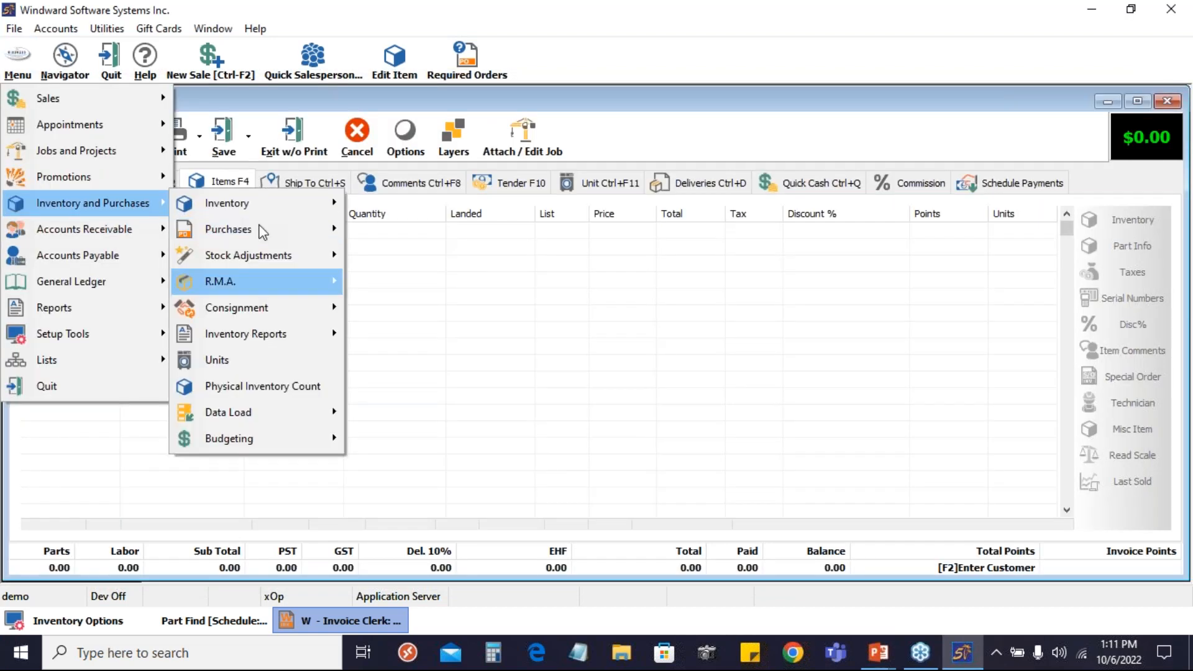
mouse_move(259, 228)
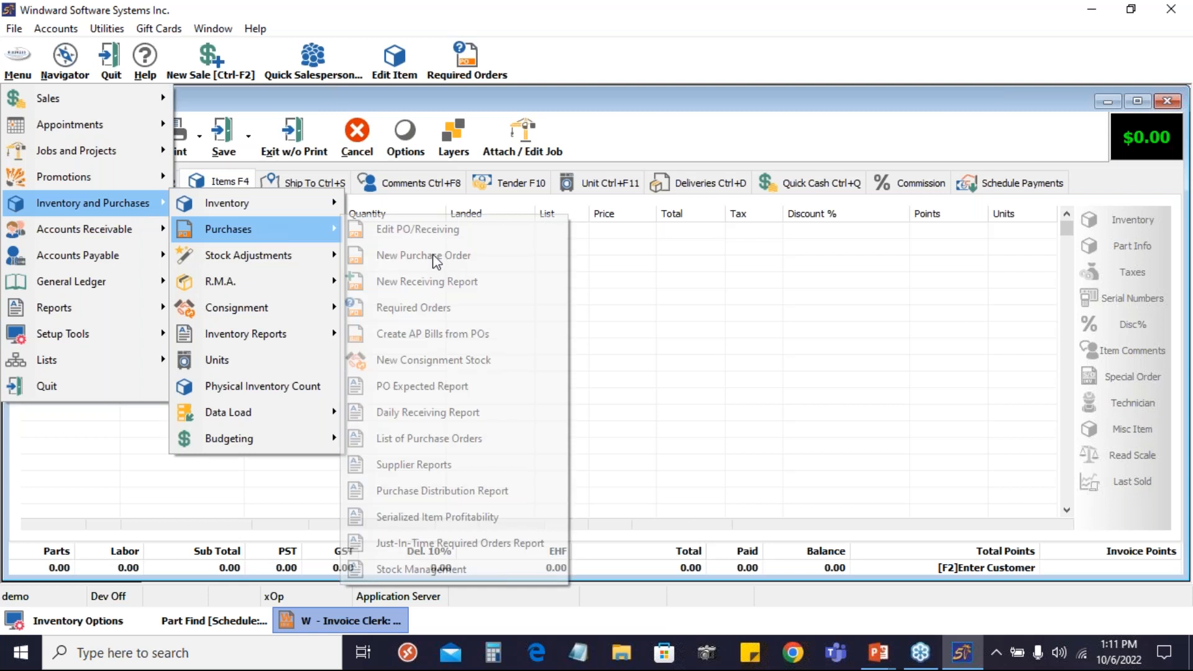
click(433, 256)
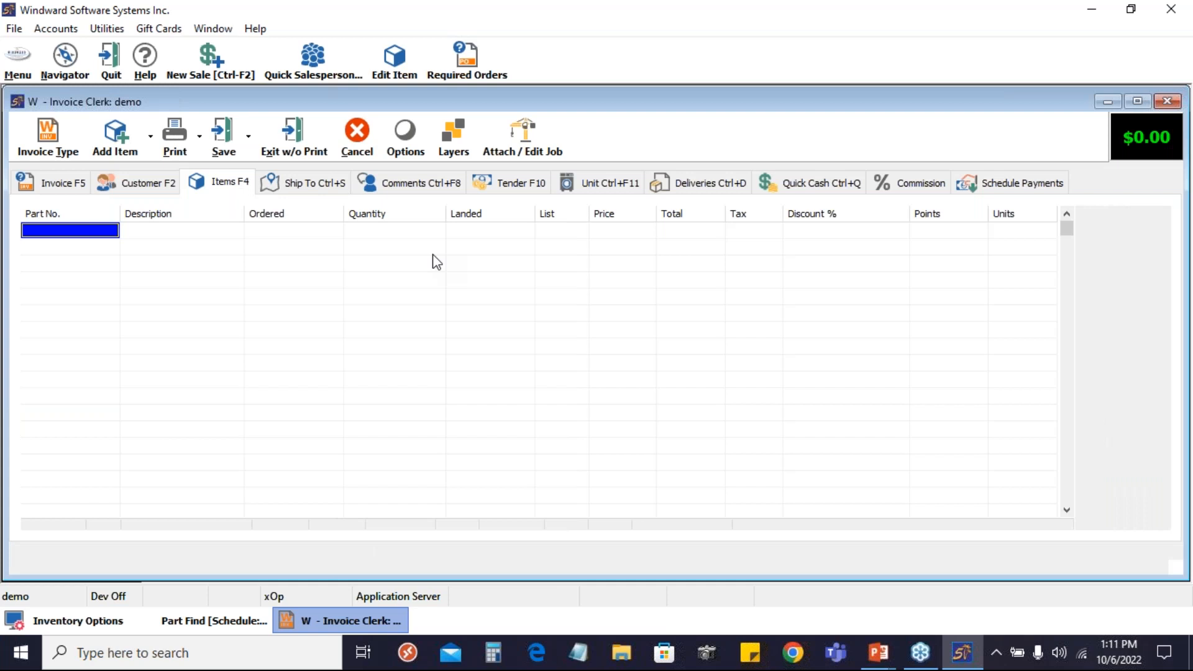
text(thomas)
key(Return)
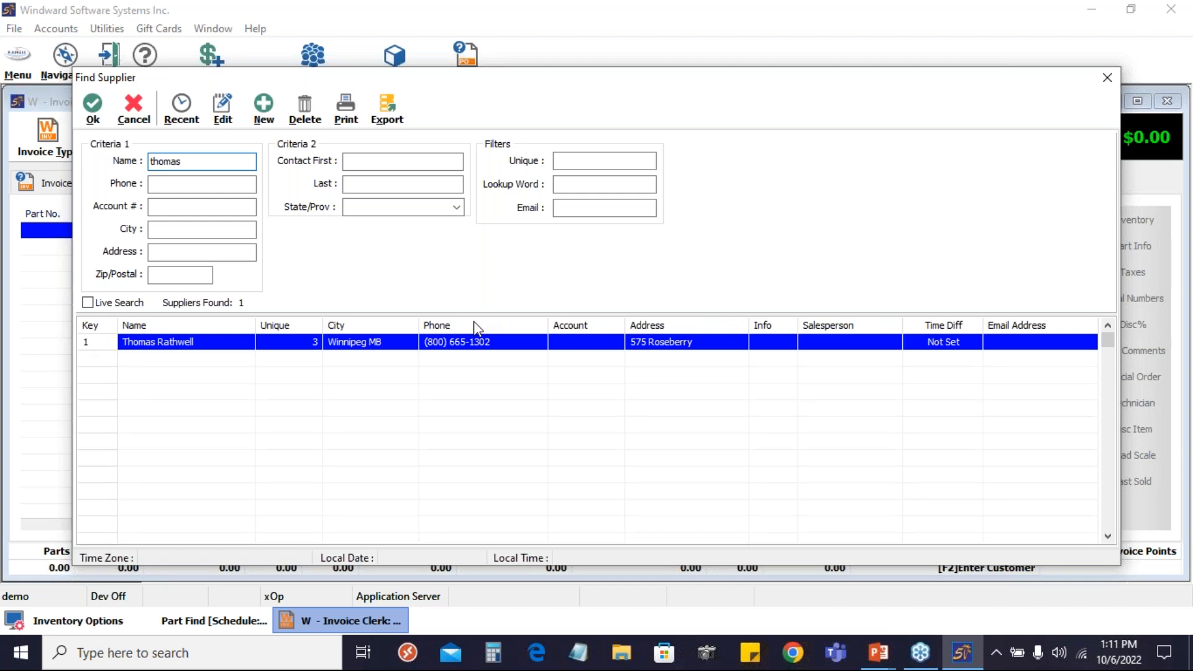
key(Return)
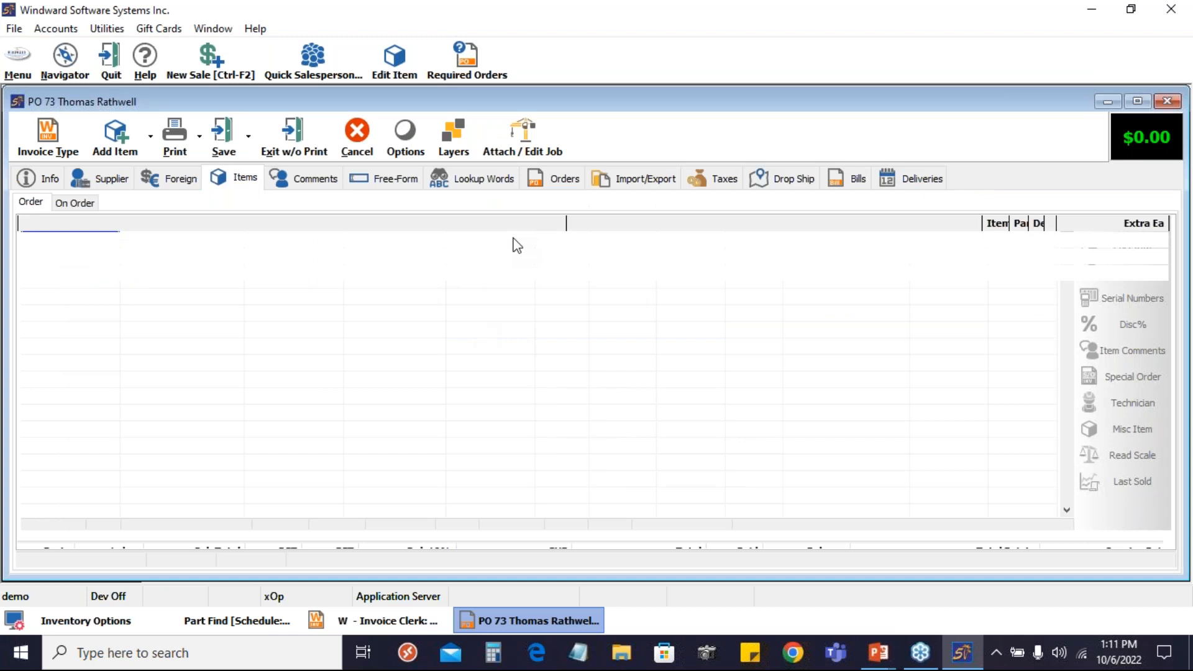
Look up part 2800 B as the first item on the purchase order
text(2800)
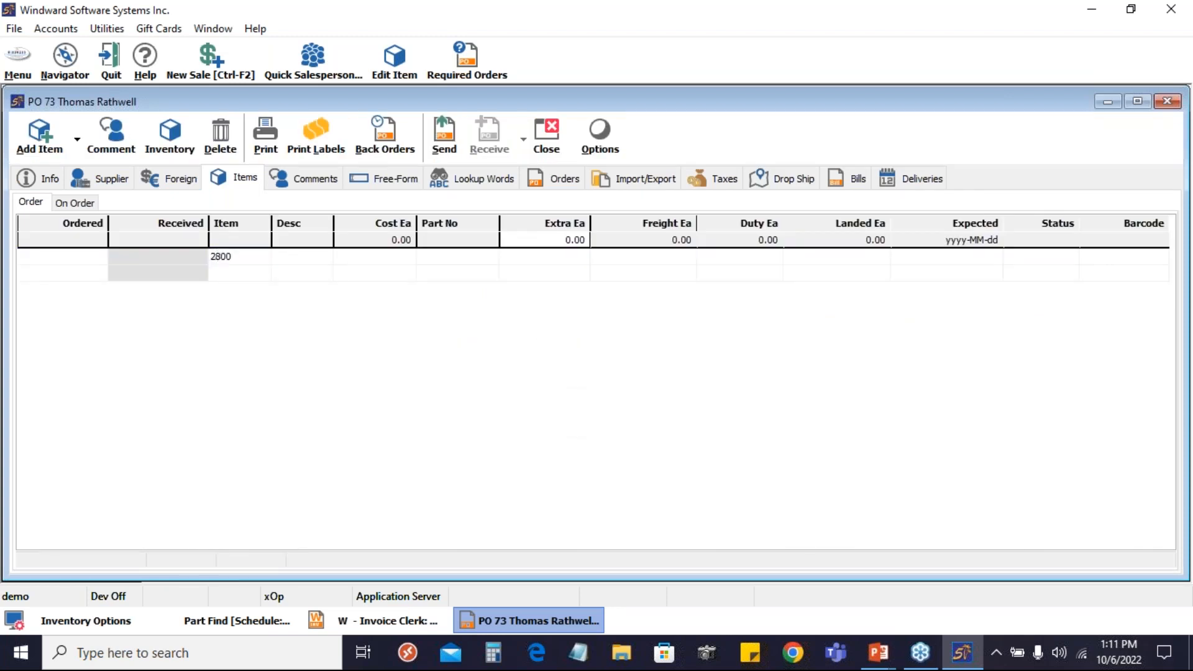
text( B)
key(Return)
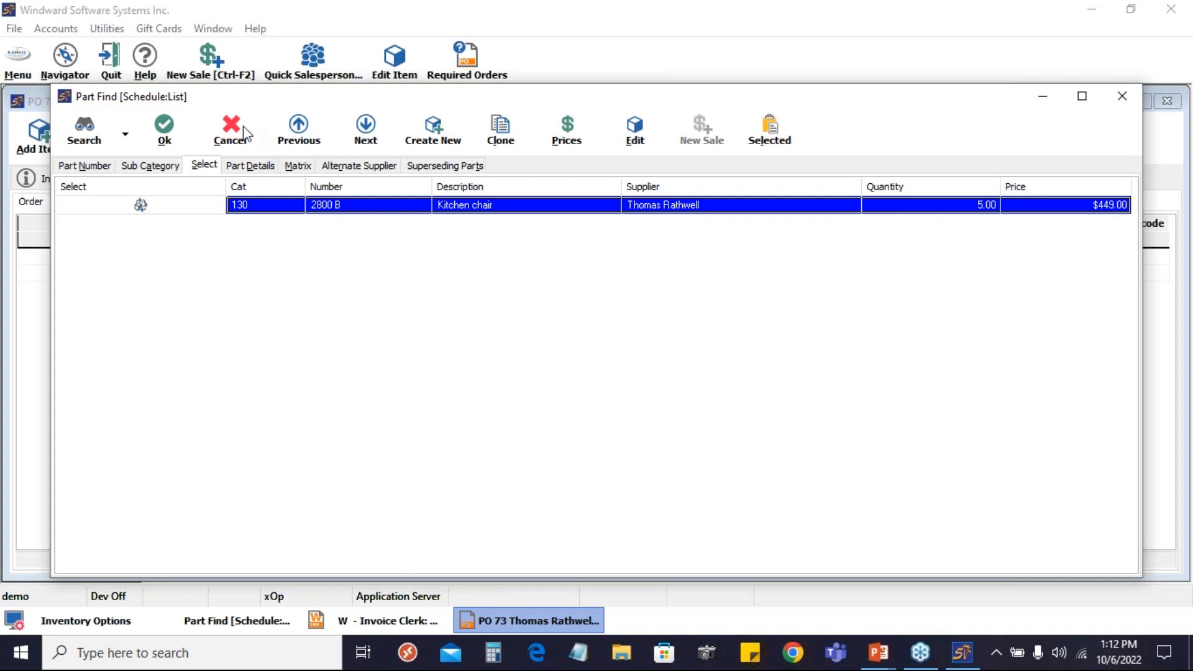
Cancel the part lookup and delete the purchase order
click(226, 132)
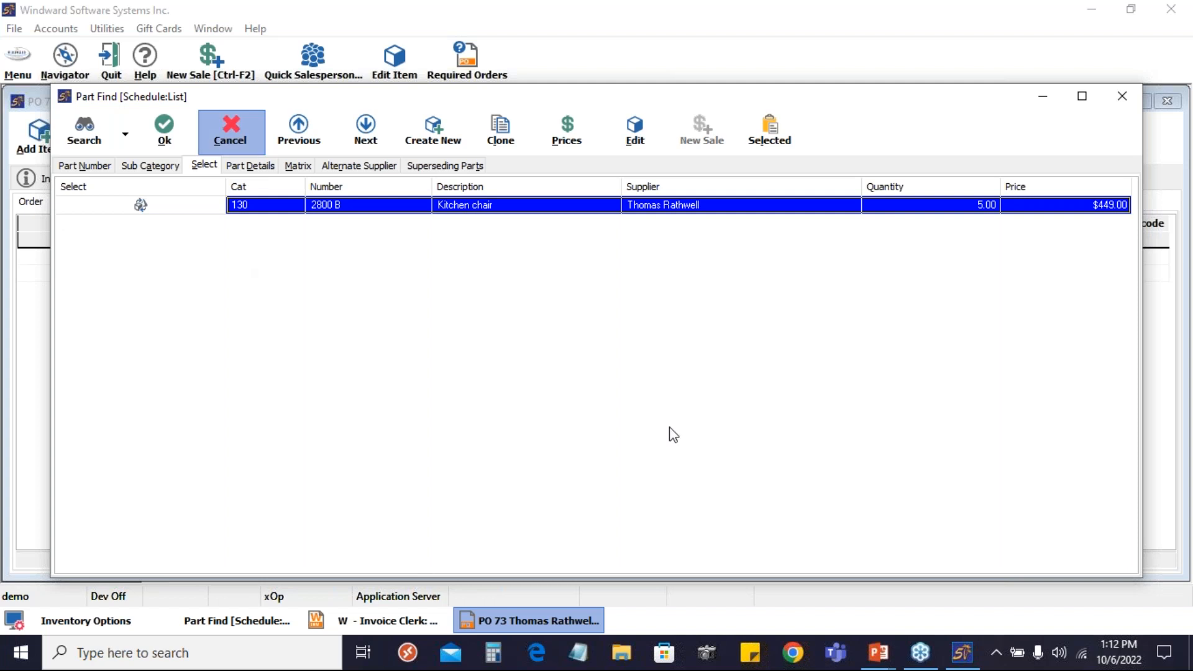
key(Escape)
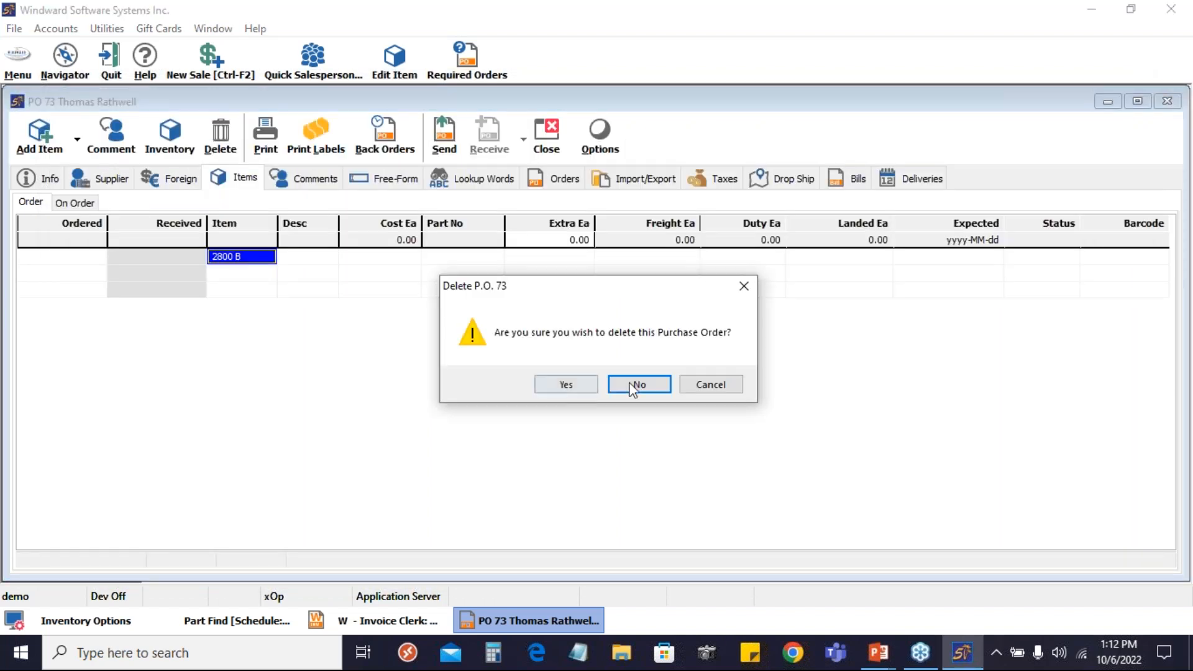
click(566, 384)
click(607, 373)
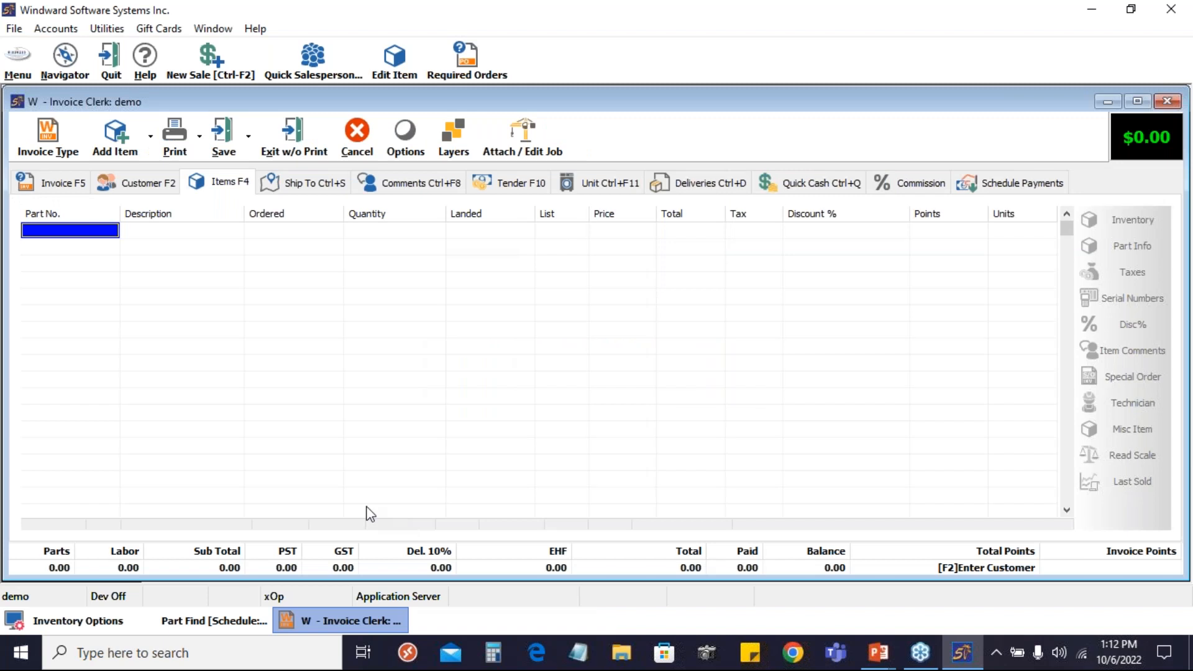
Compare kitchen chairs 2800 C and 2800 D in the open part search list
click(198, 621)
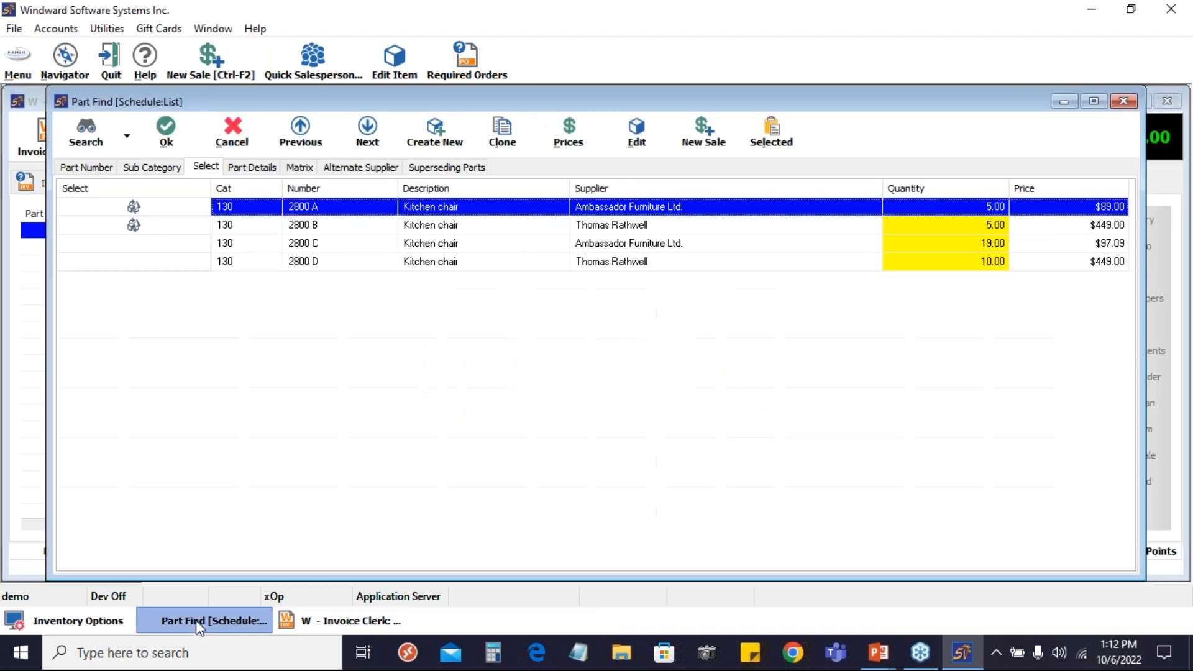
click(314, 247)
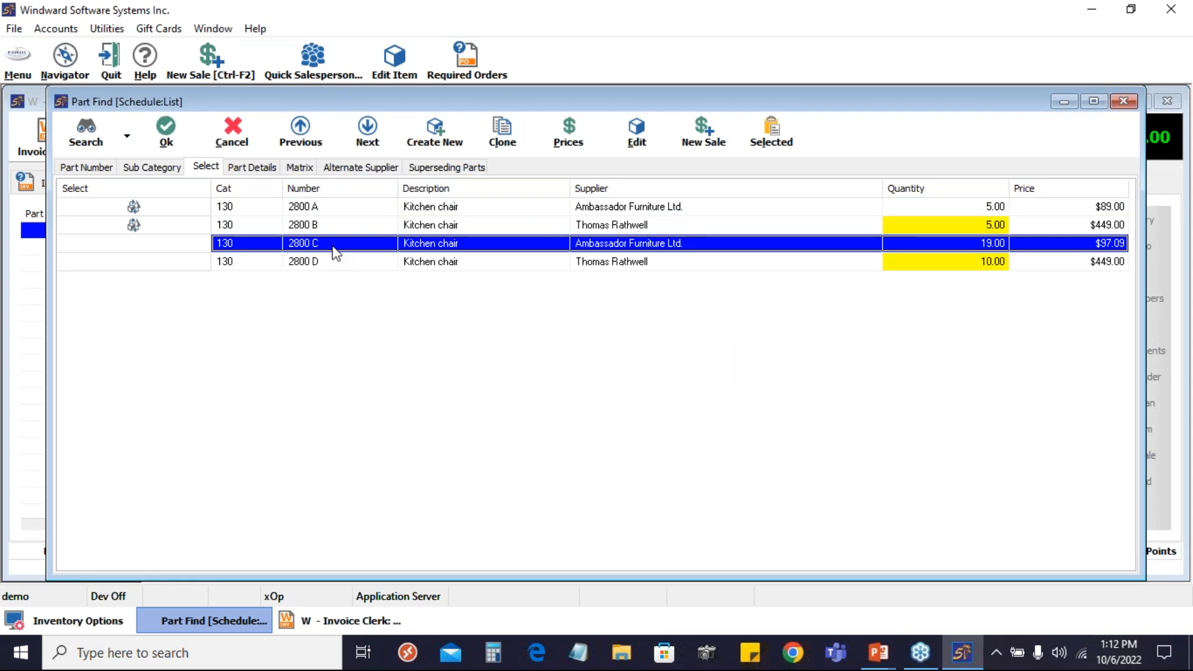
click(323, 266)
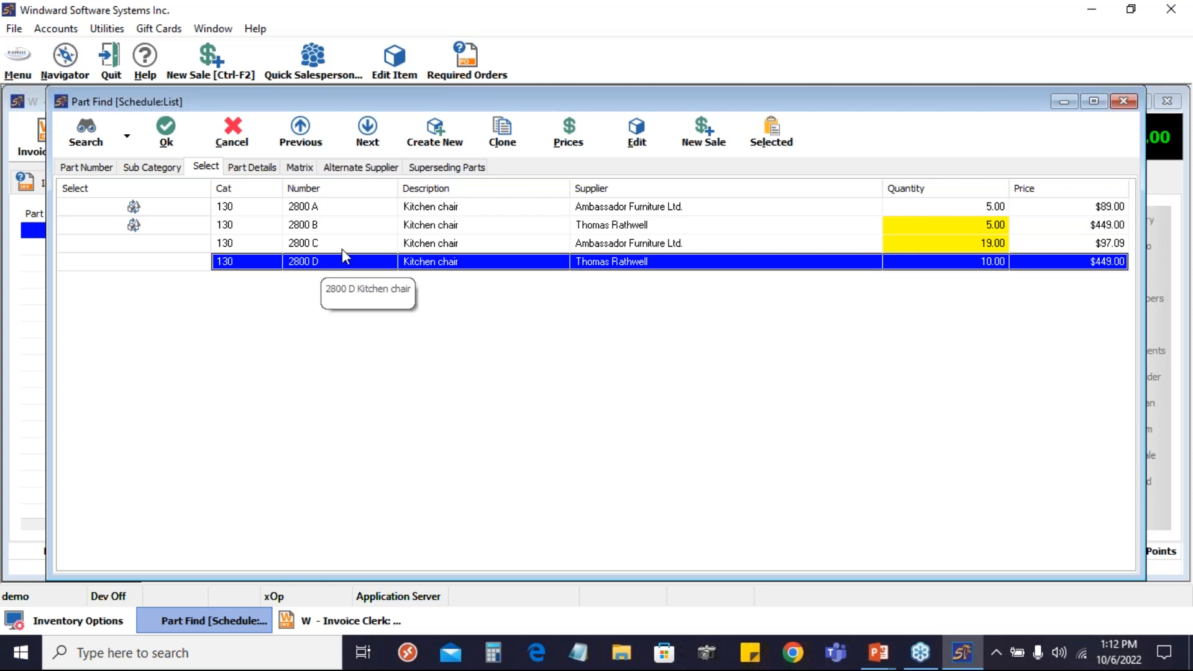
click(359, 249)
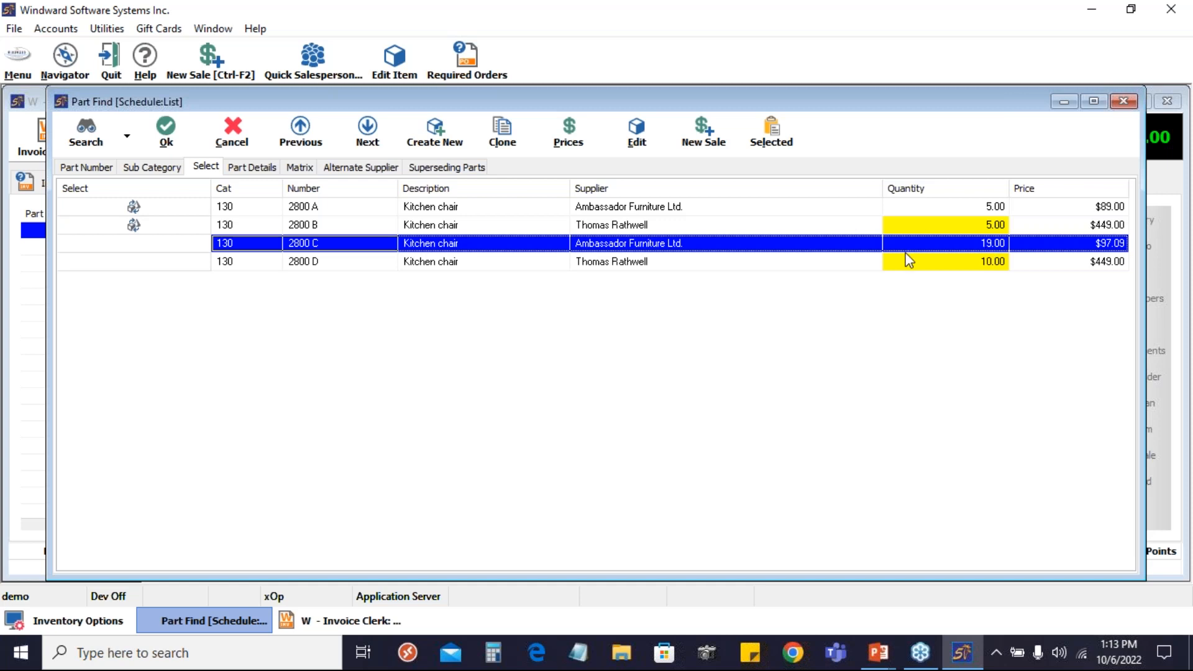
click(465, 261)
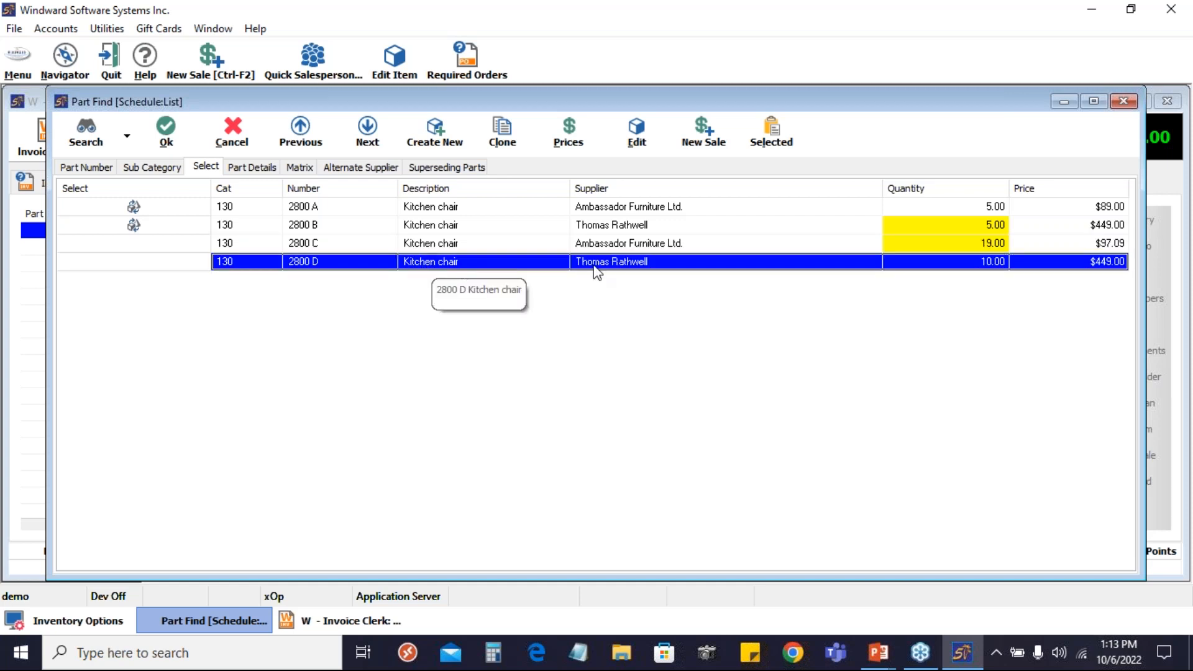
Open item 2800 C and add 2800 D to its superseding parts as New - Supersedes
click(480, 246)
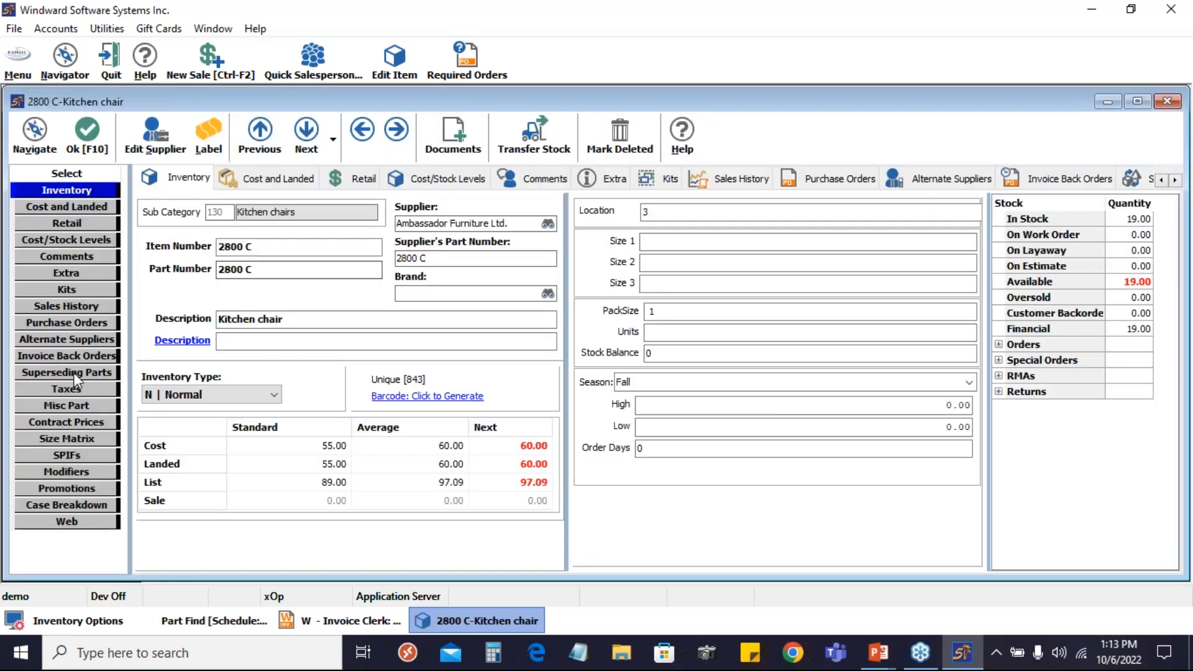
click(73, 372)
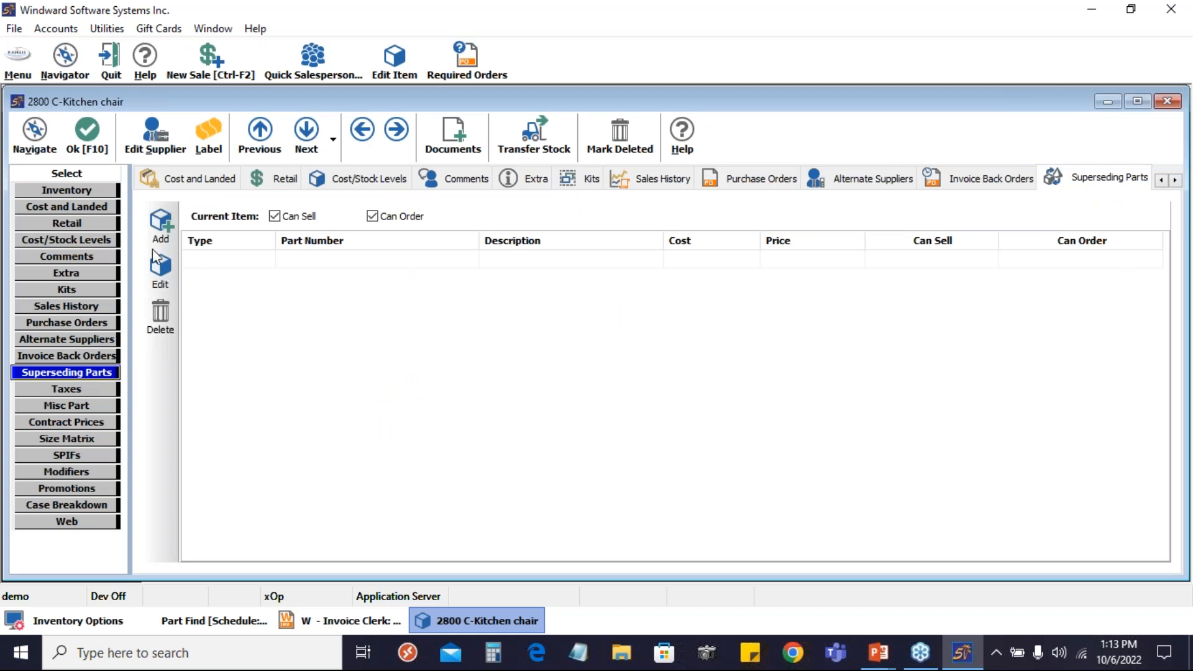
click(161, 228)
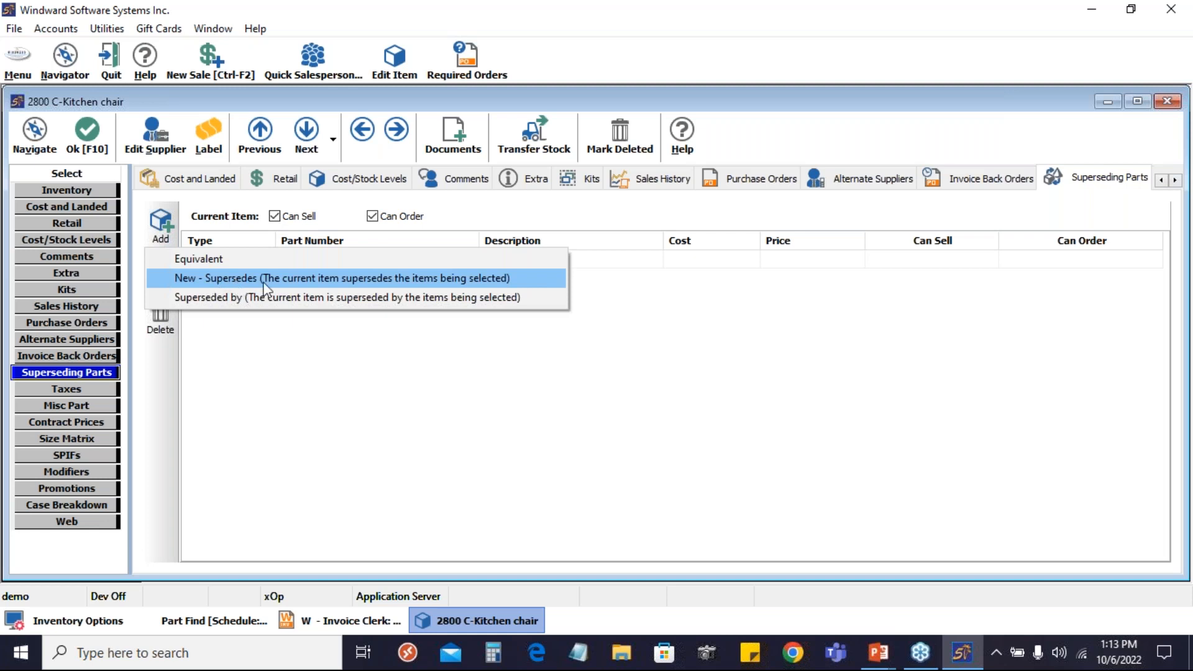
click(310, 282)
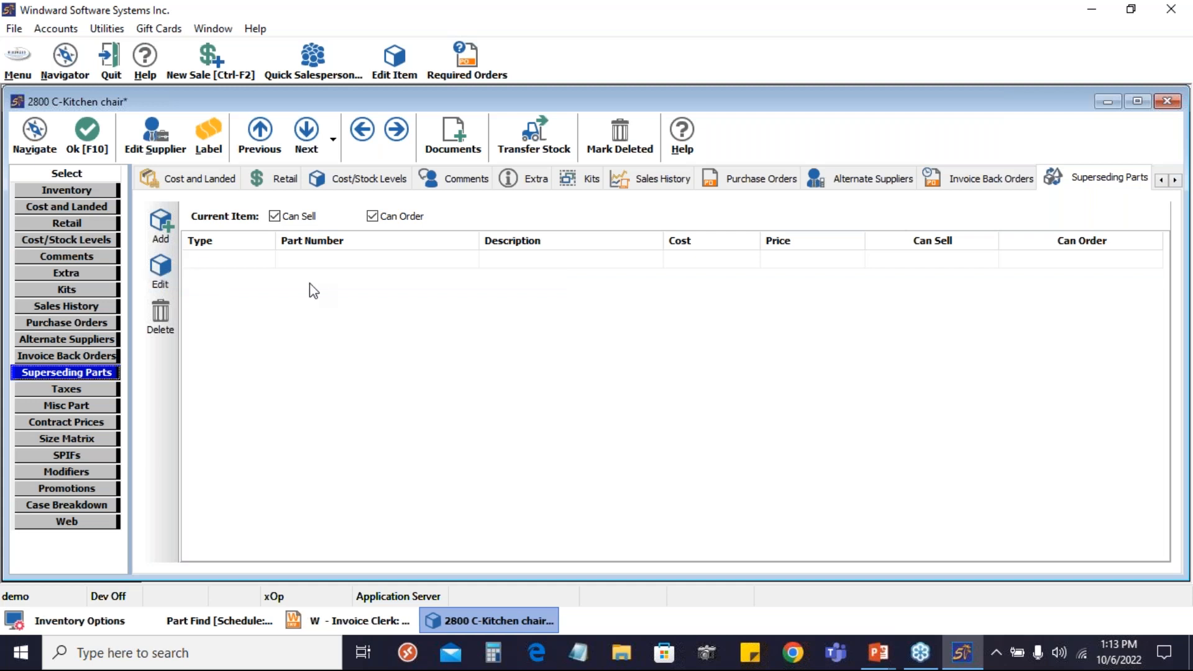
text(2800 D)
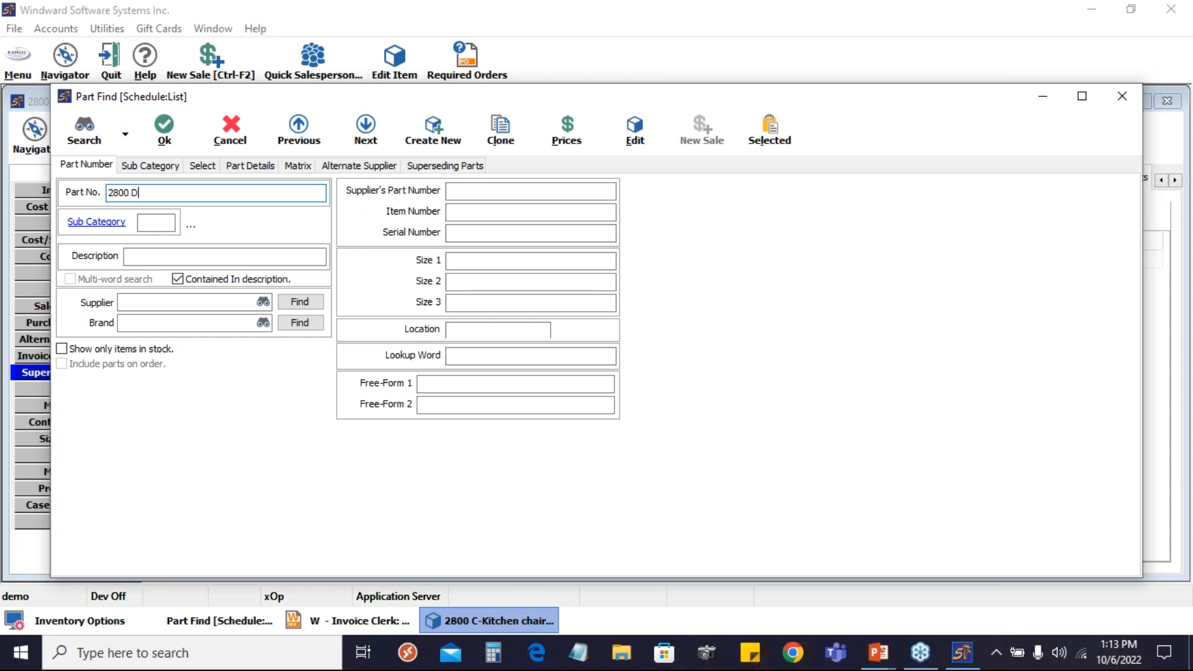
key(Return)
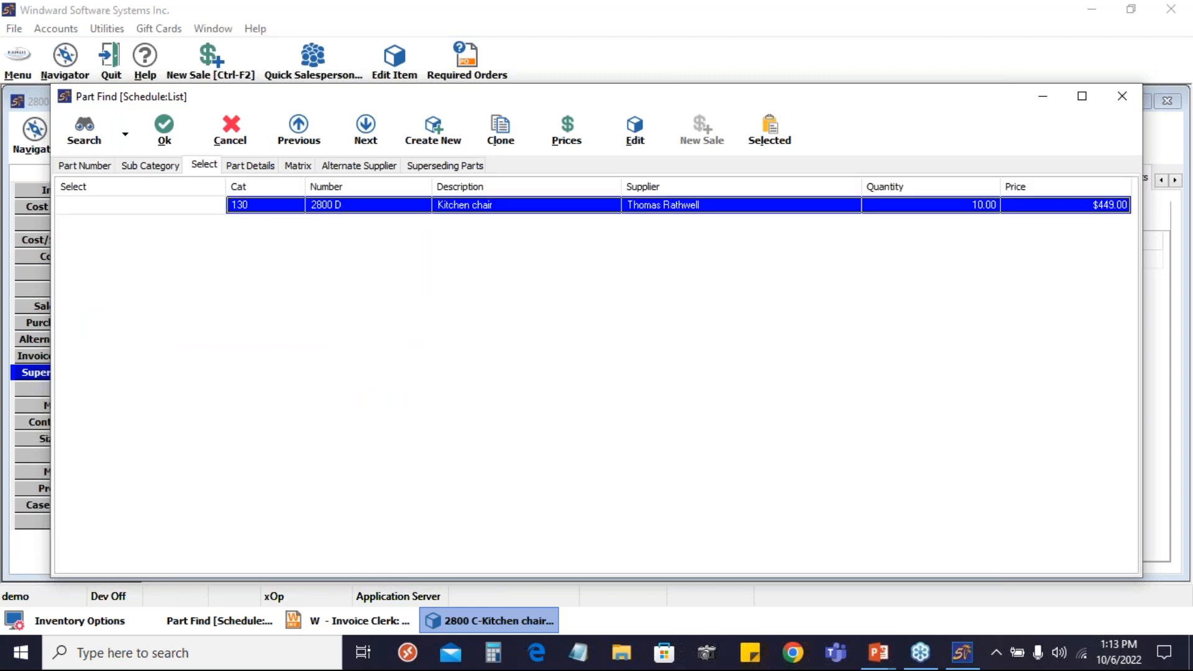
key(Return)
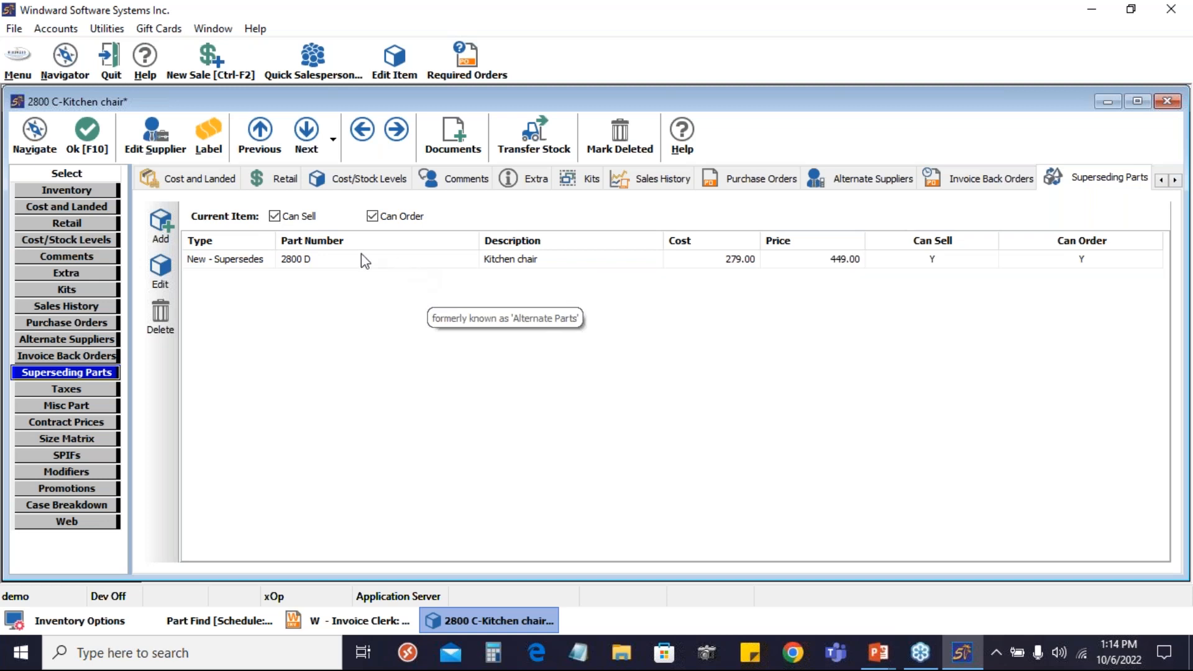
Set Can Sell to N for superseded part 2800 D
click(937, 262)
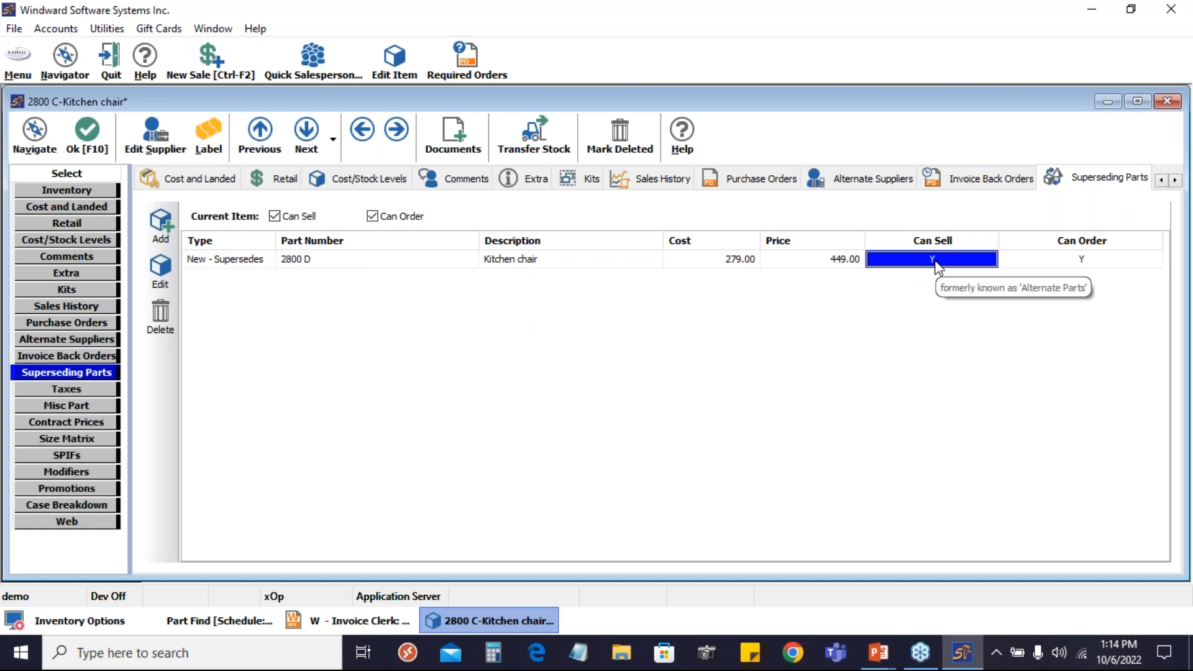
text(N)
key(Return)
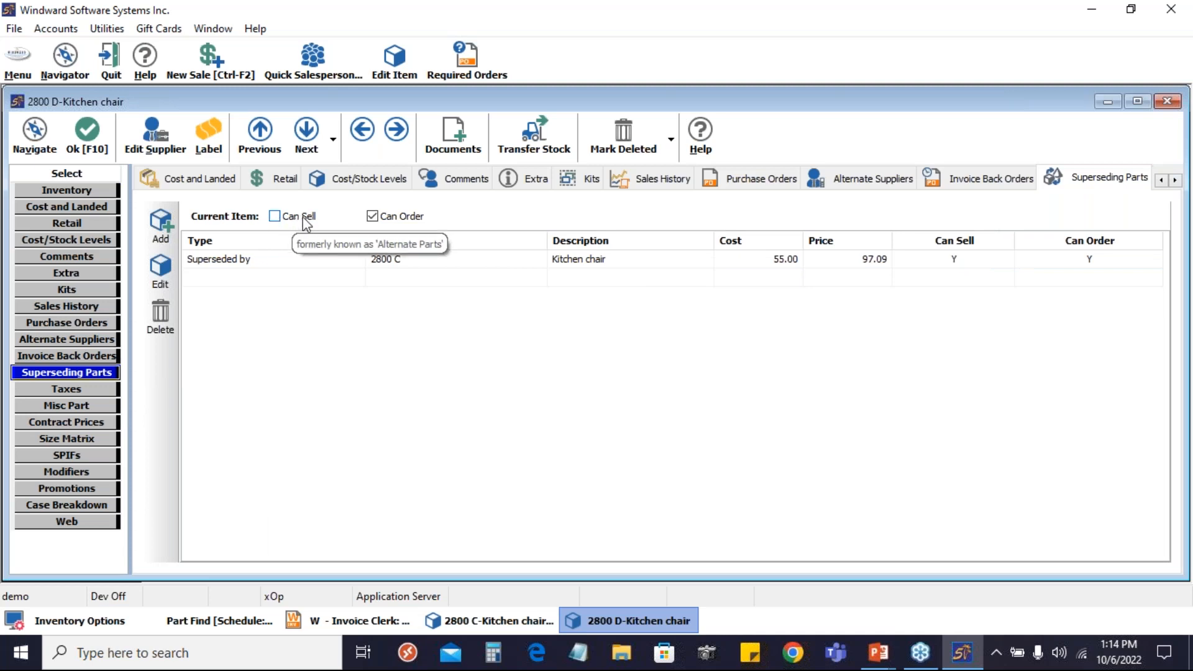
Save and close the 2800 D and 2800 C item records, and return to the invoice
click(91, 147)
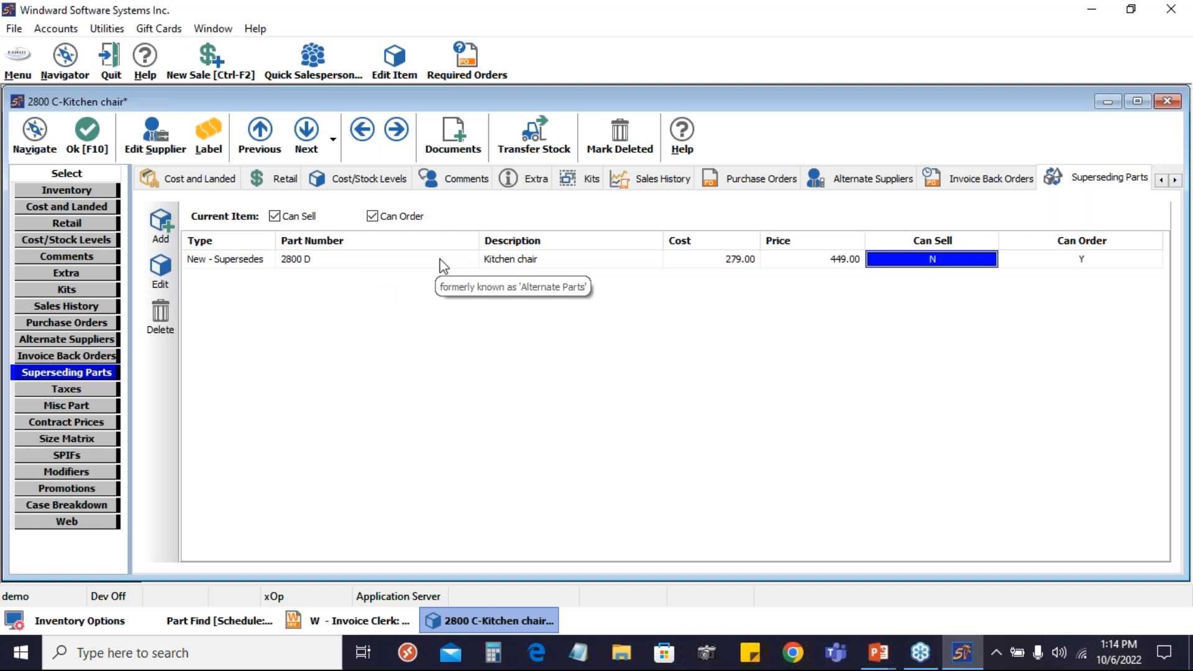
click(94, 143)
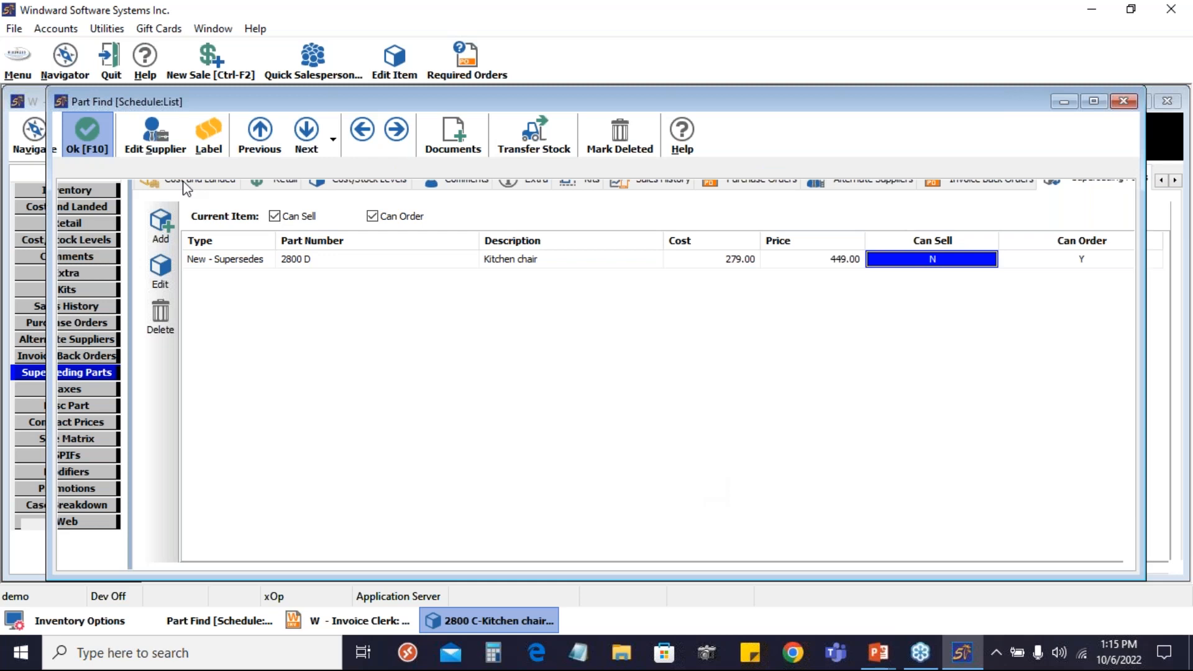
key(Escape)
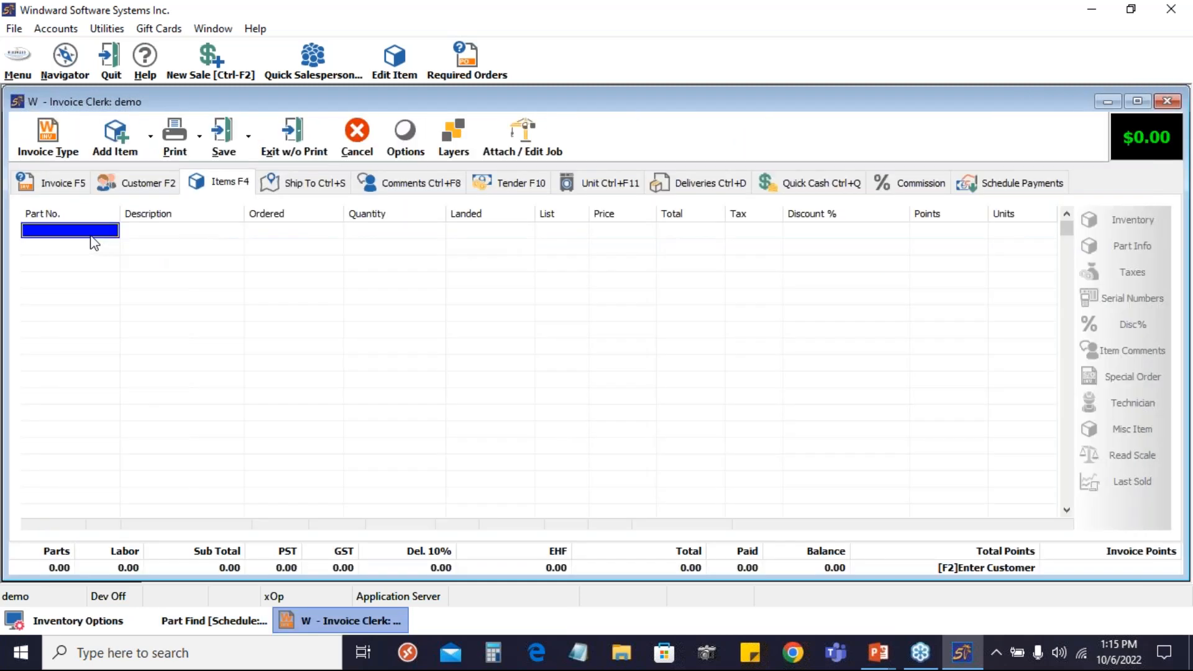
Look up part 2800 C on the invoice's first line and add it to the invoice
click(96, 232)
text(2800 C)
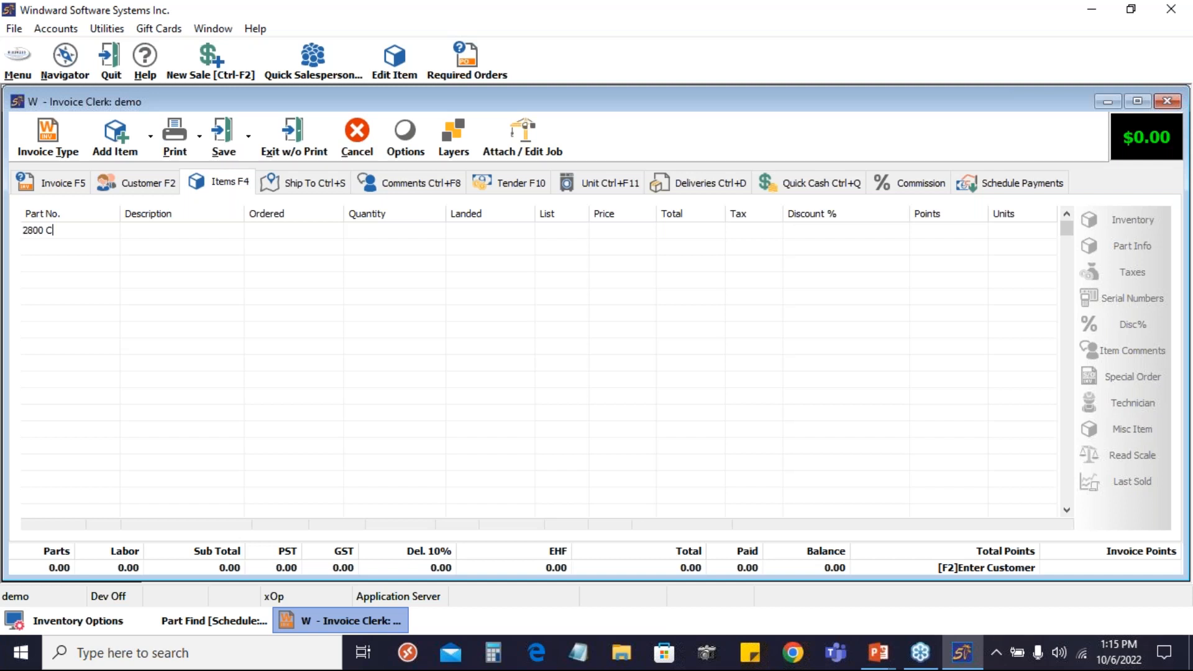
key(Return)
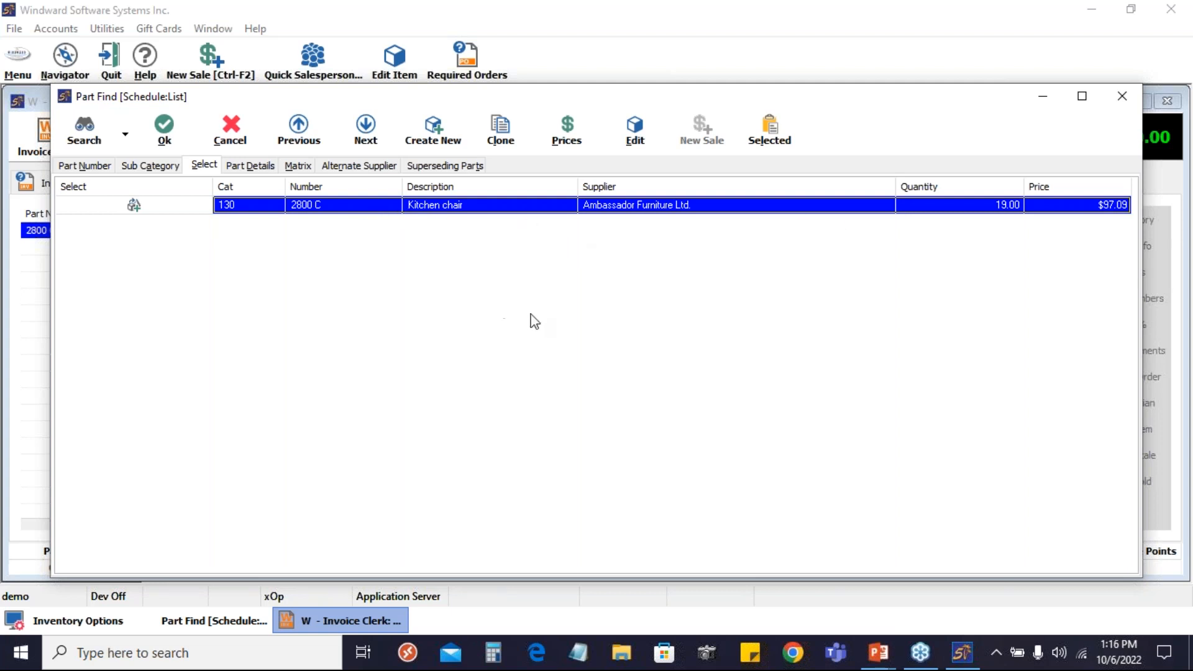
click(172, 131)
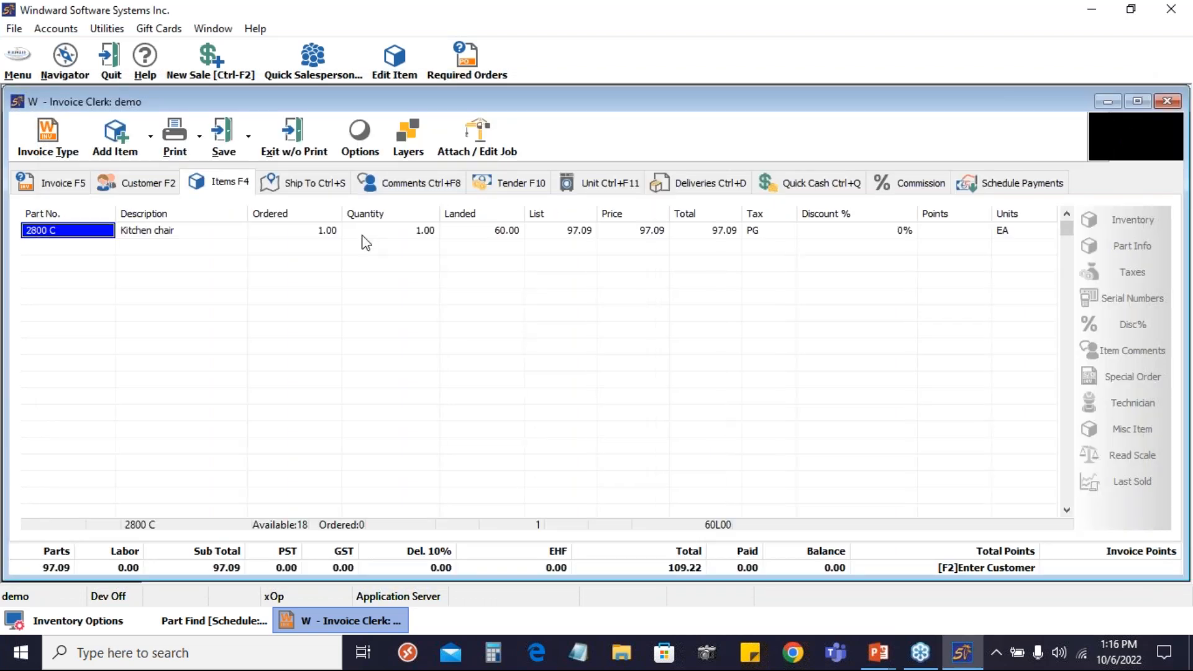
Delete the 2800 C line from the invoice
right_click(364, 239)
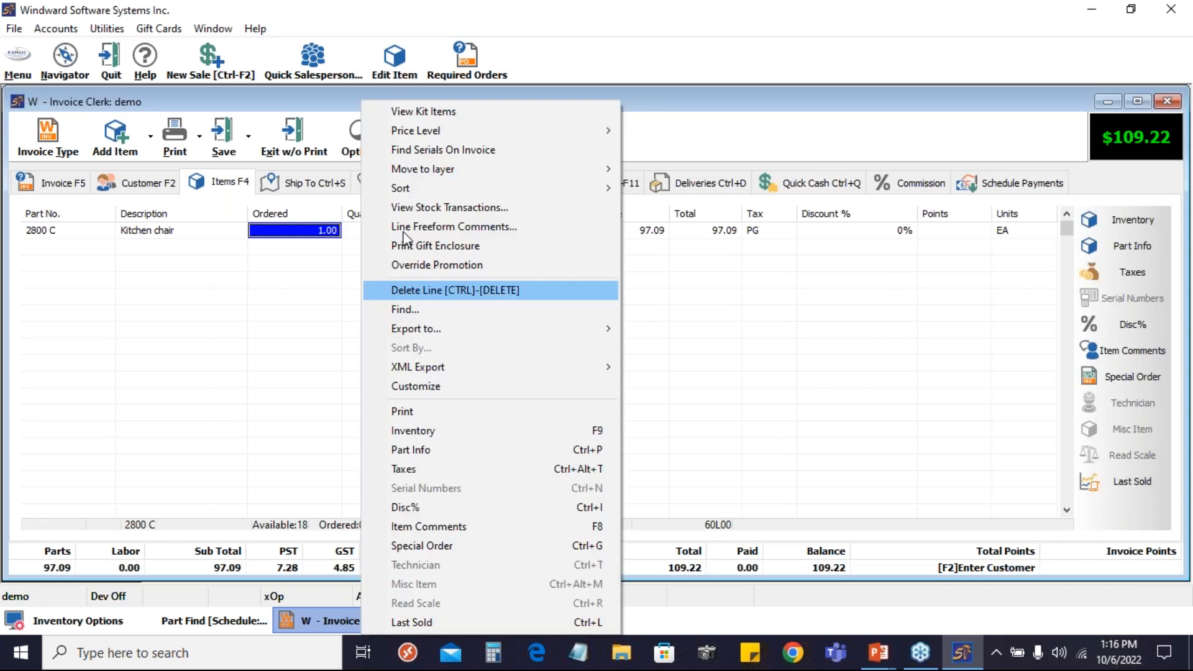
key(Return)
key(Return)
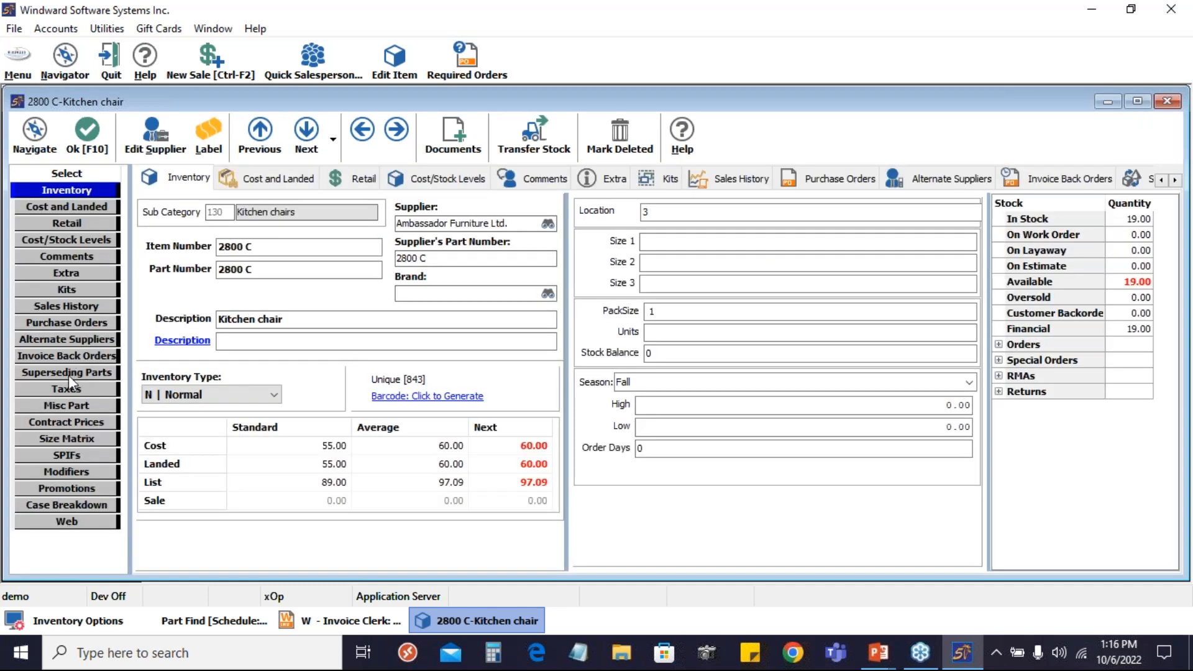
Turn off Can Order for the current item in 2800 C's superseding parts and save the item record
click(68, 373)
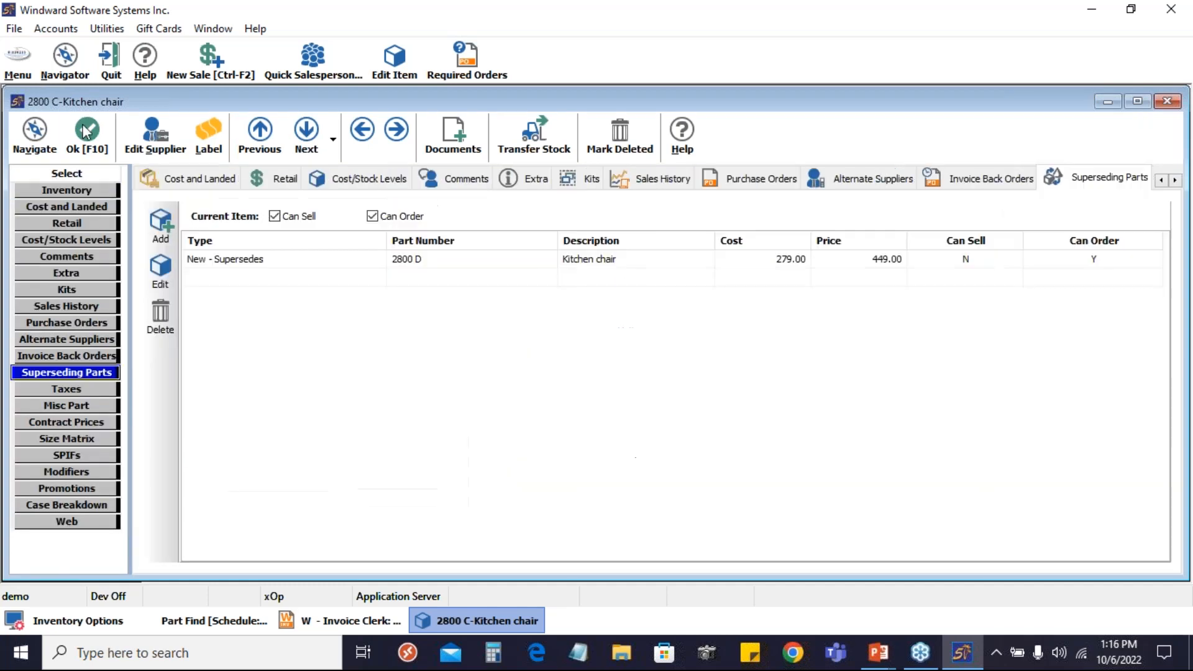
click(374, 217)
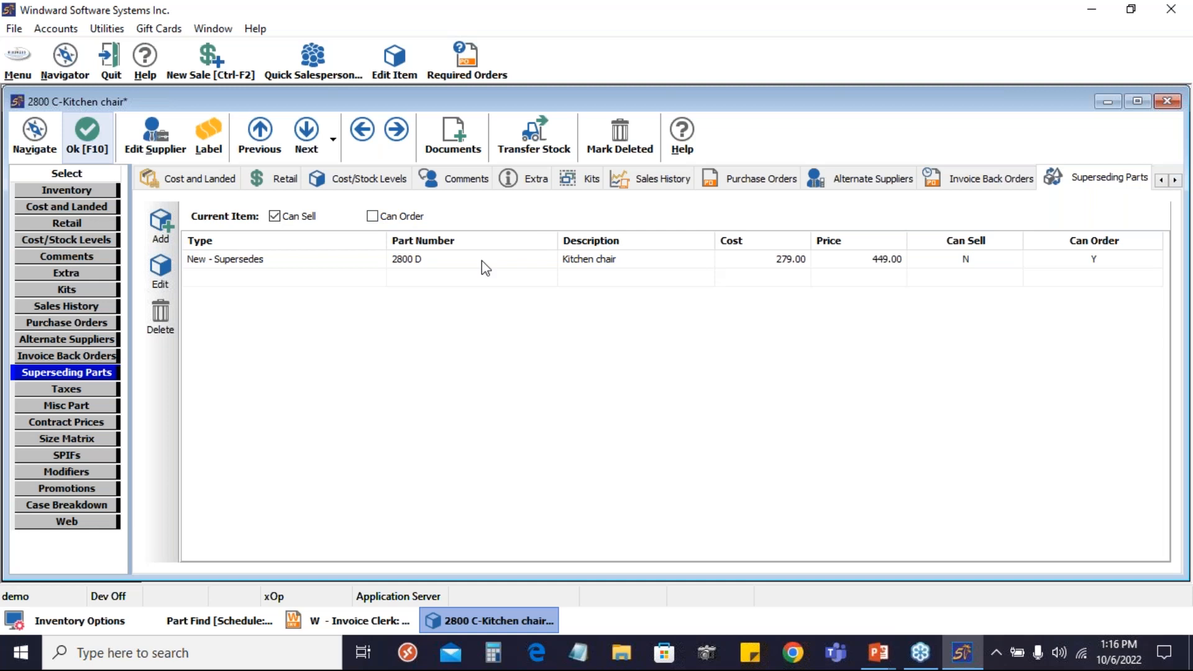
click(87, 140)
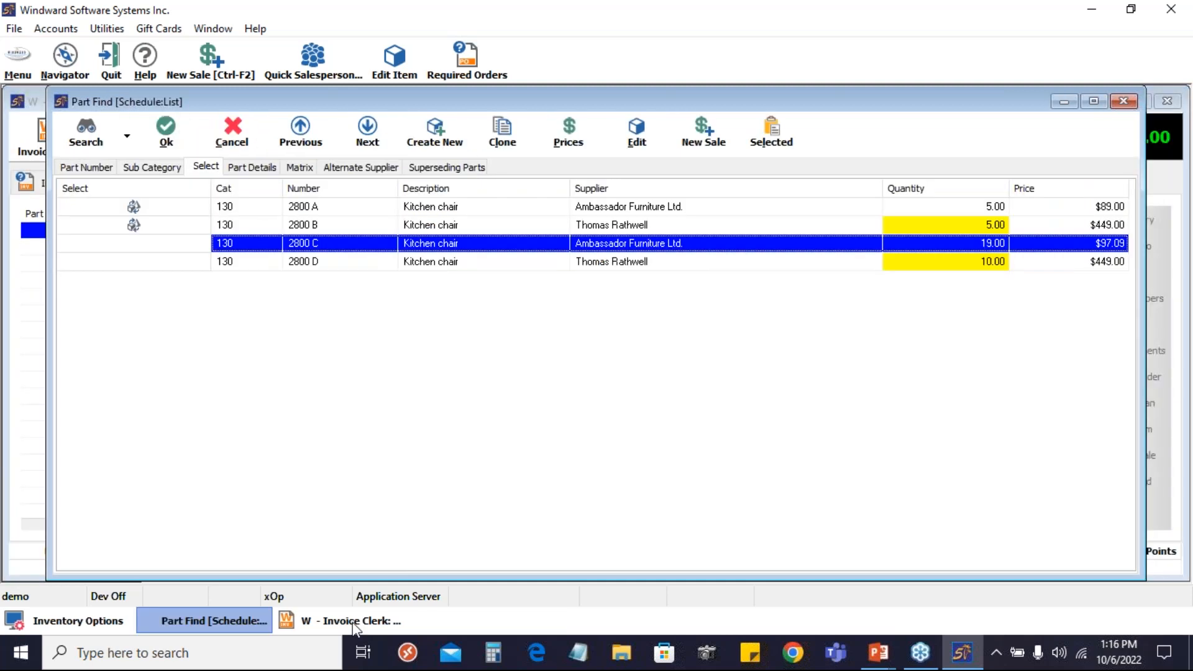
Create a new purchase order for the supplier of part 2800 D, finding the supplier by first name
click(25, 56)
mouse_move(93, 202)
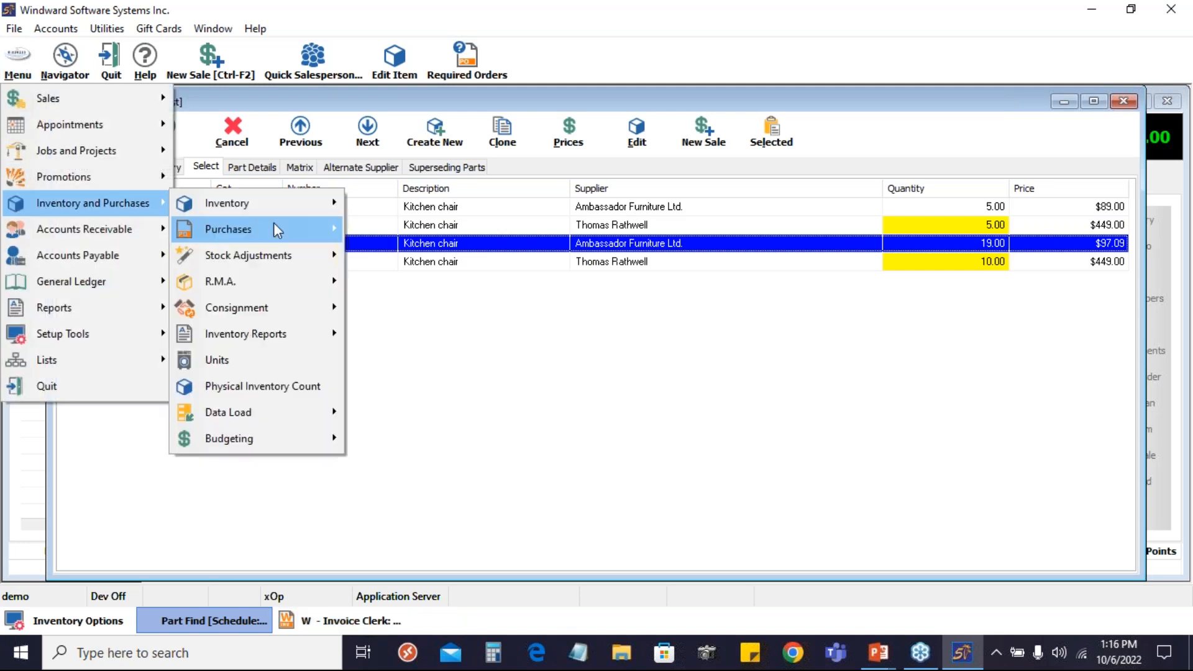
mouse_move(273, 223)
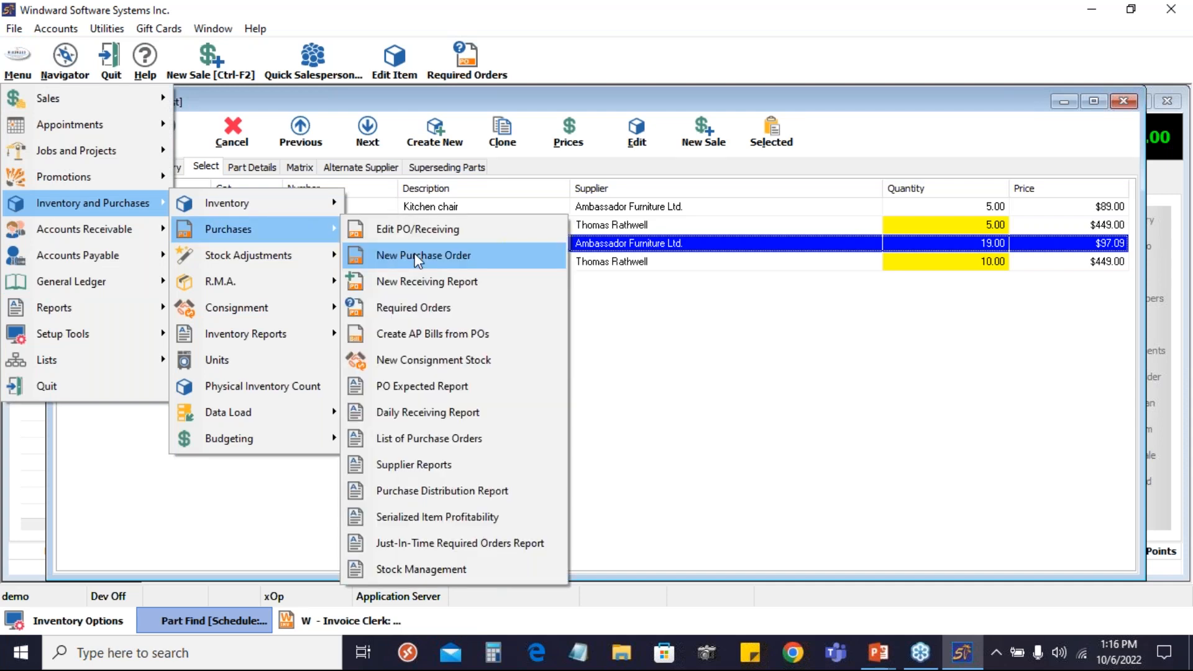
click(417, 256)
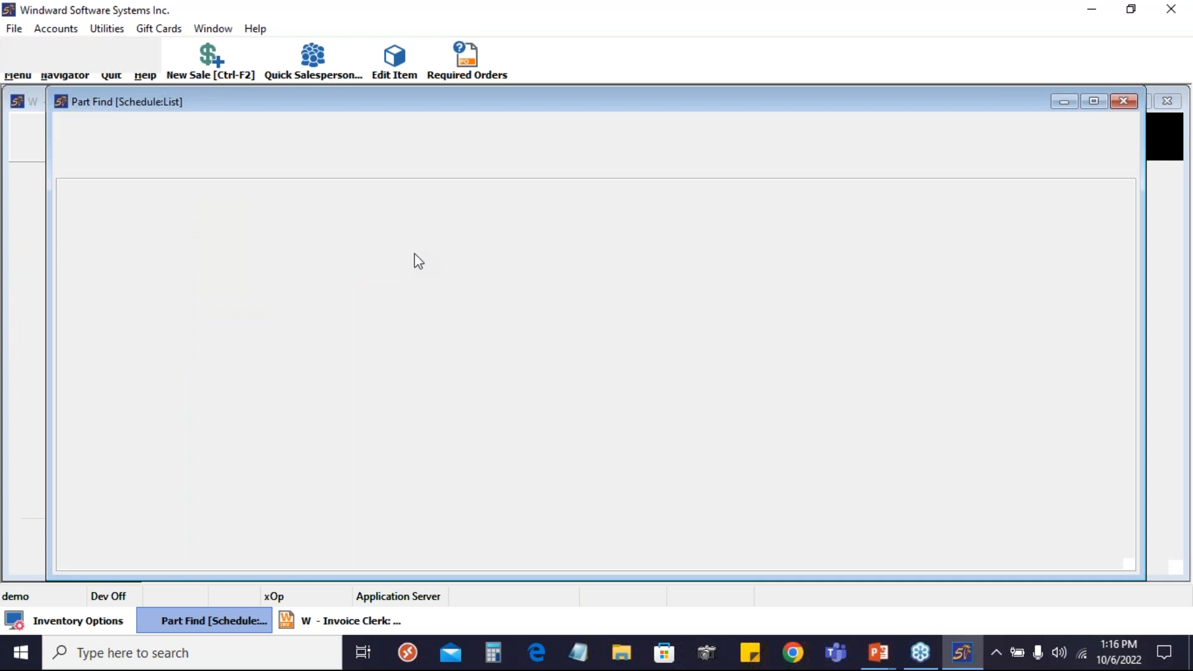
text(thomas)
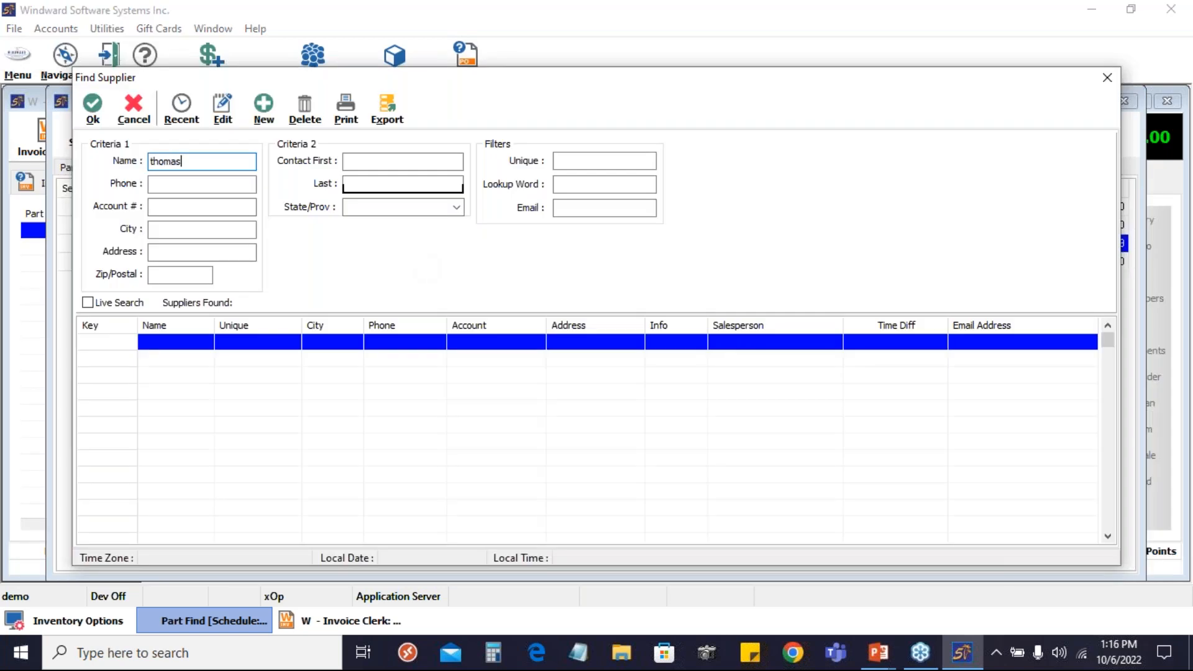
key(Return)
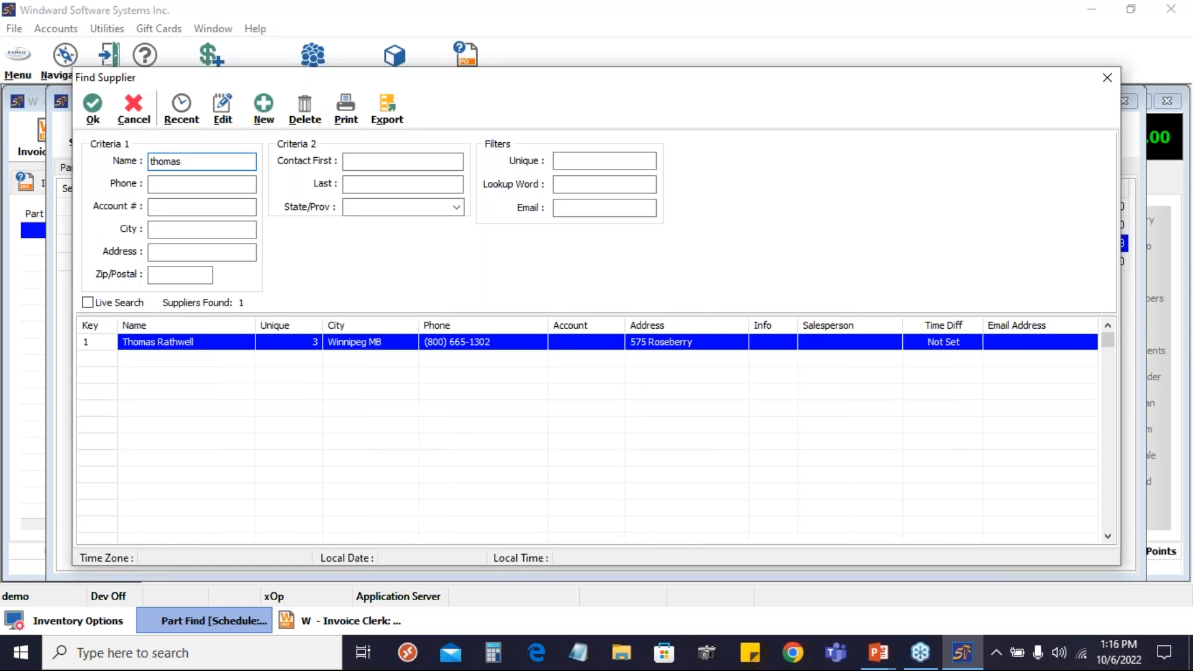
key(Return)
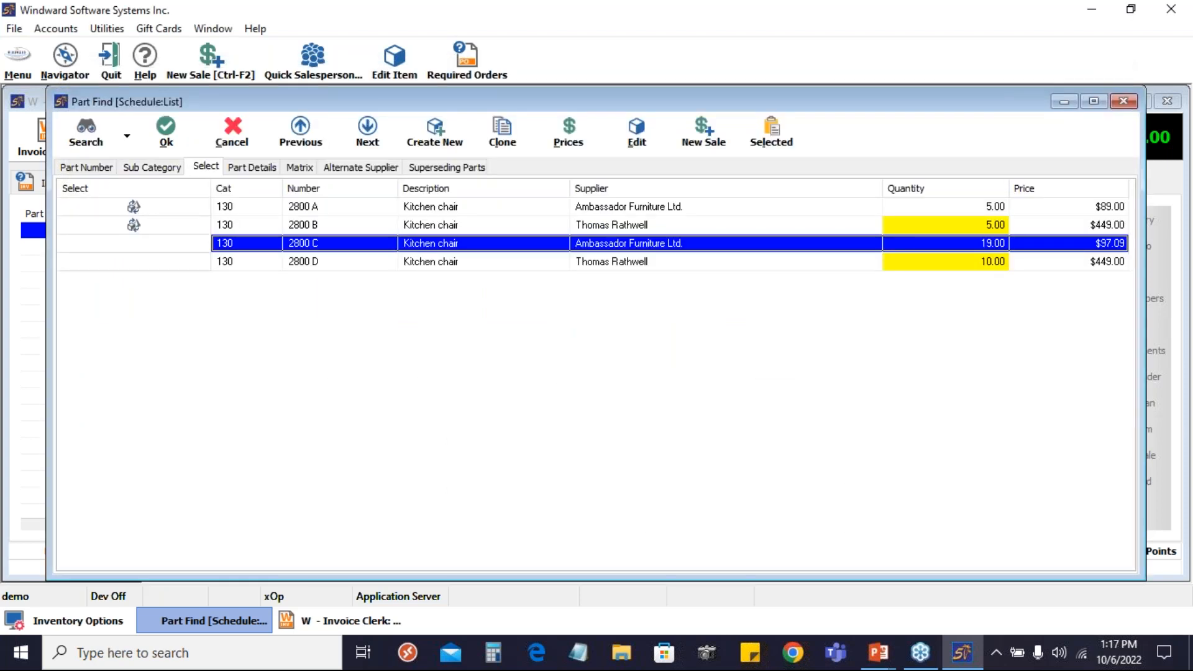
Look up part 2800 D on the purchase order's first line, cancel the part search, and switch to the PowerPoint slide show
click(257, 261)
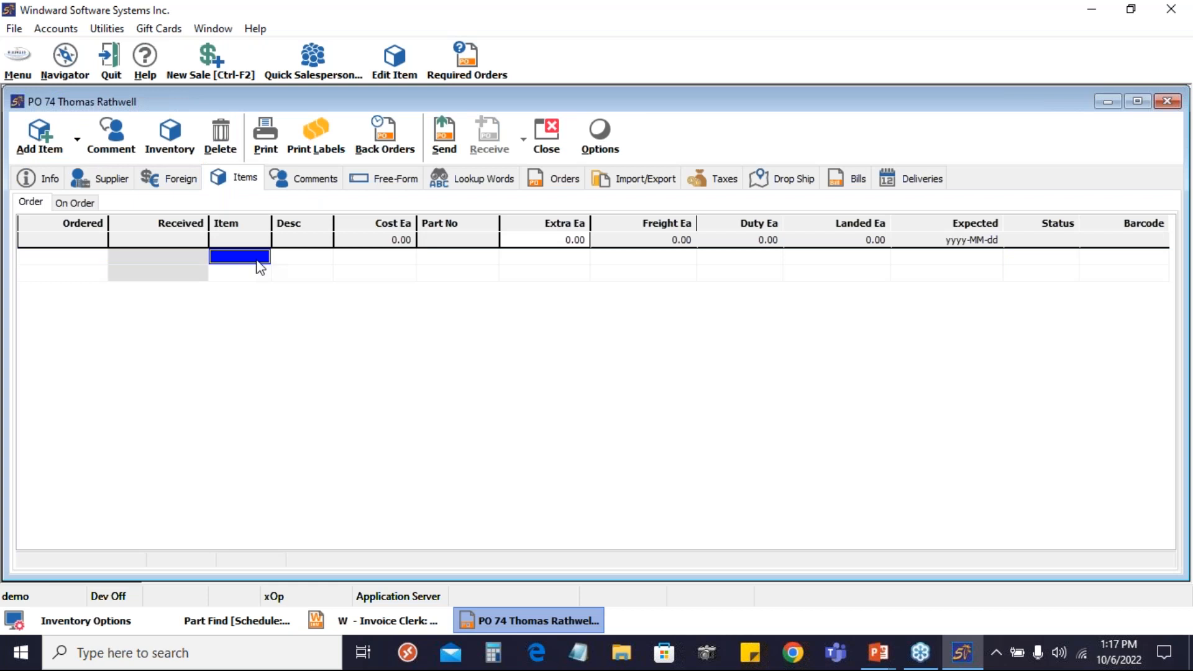
text(2800 D)
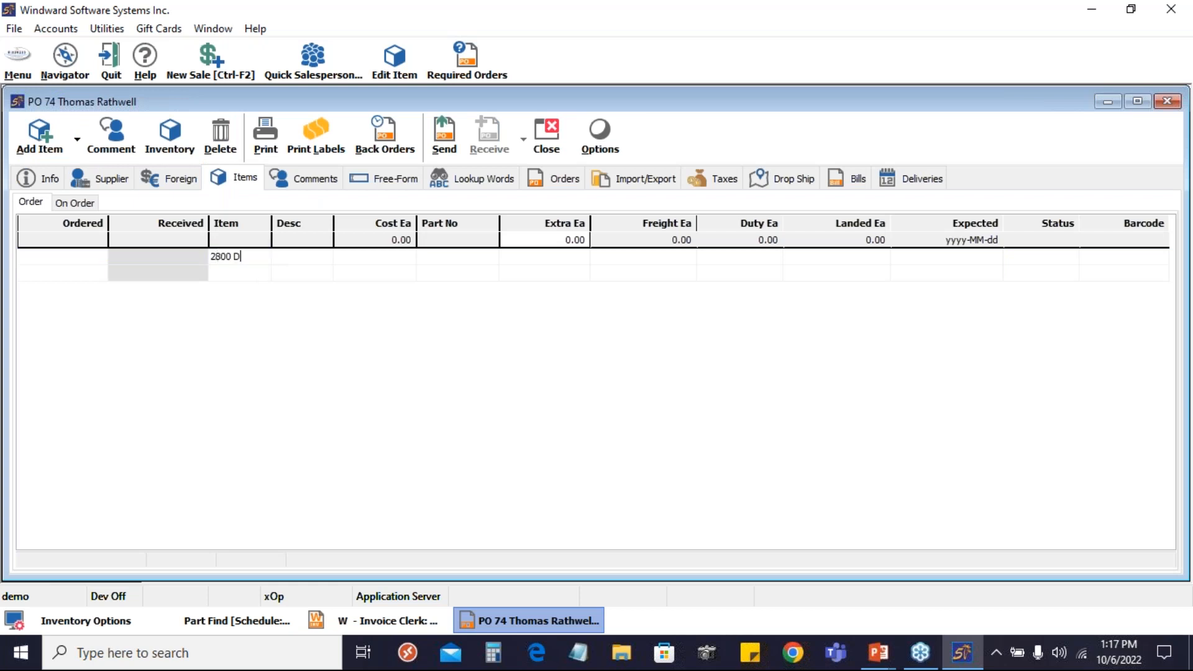
key(Return)
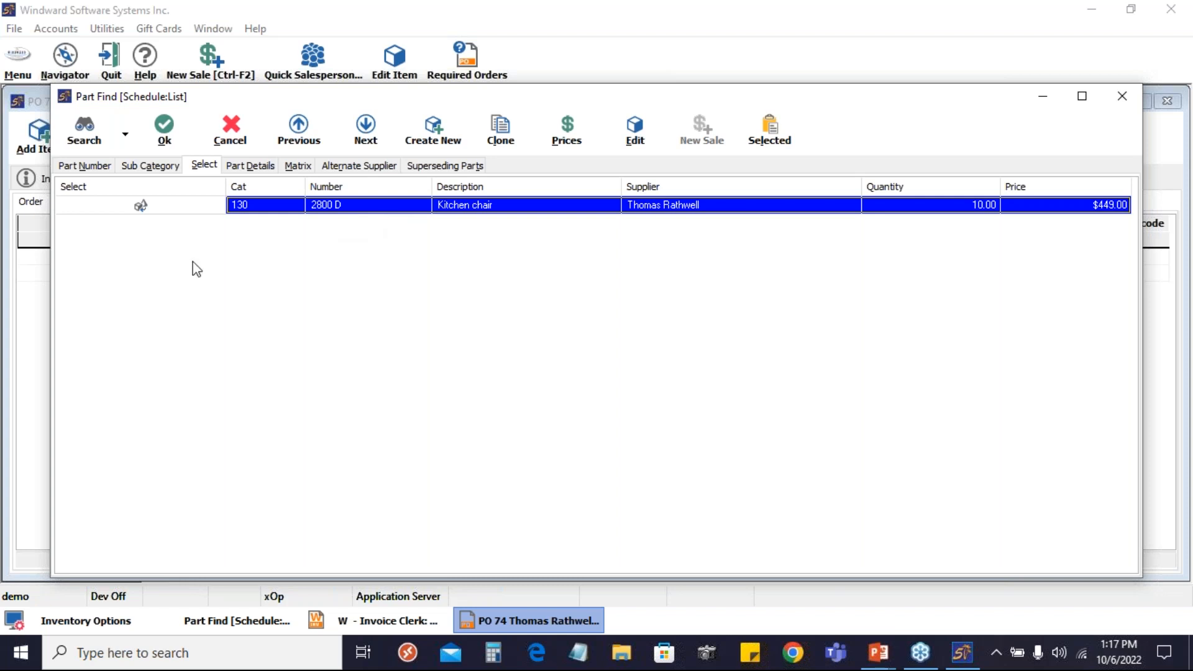
click(231, 128)
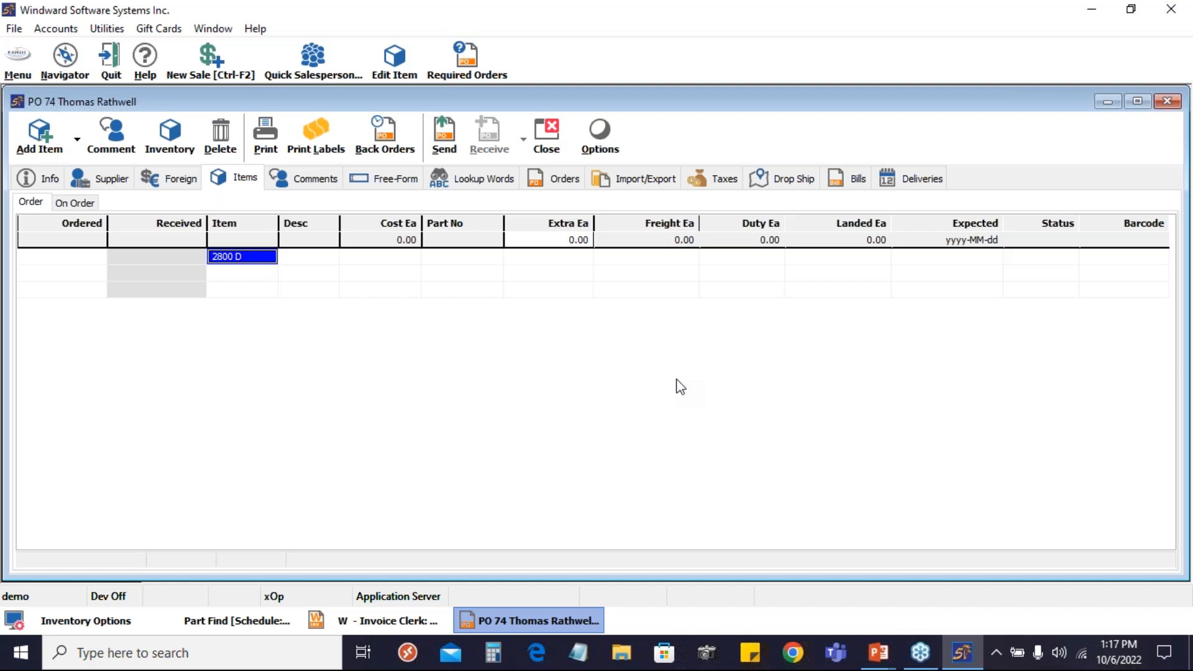
key(alt+Tab)
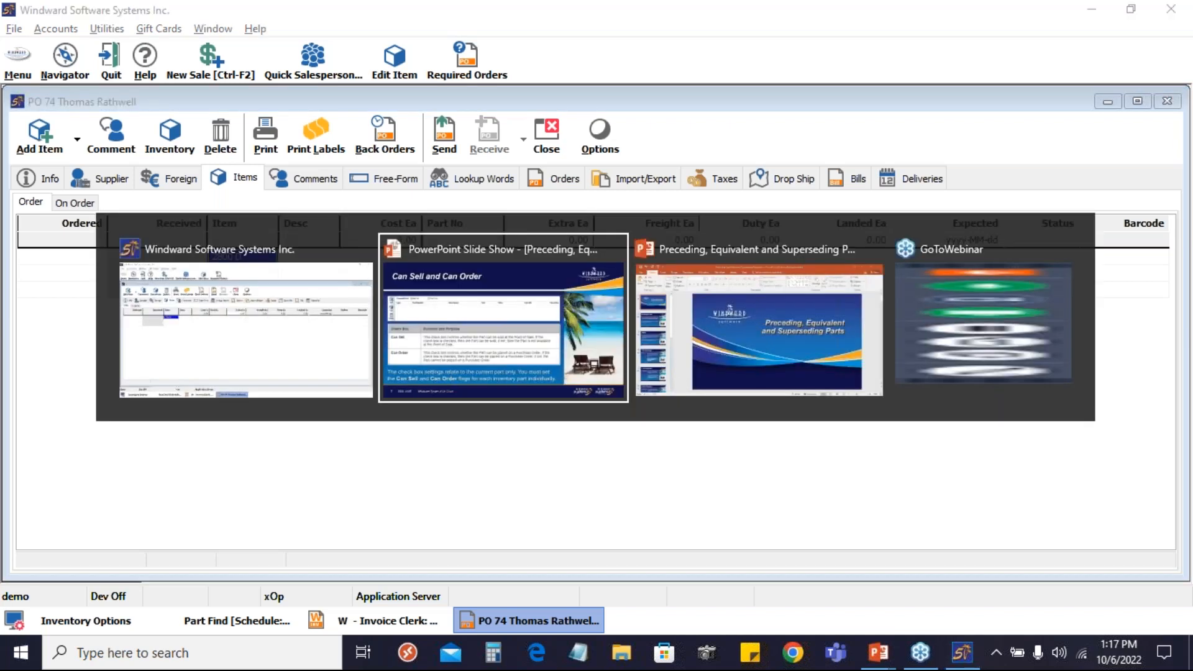